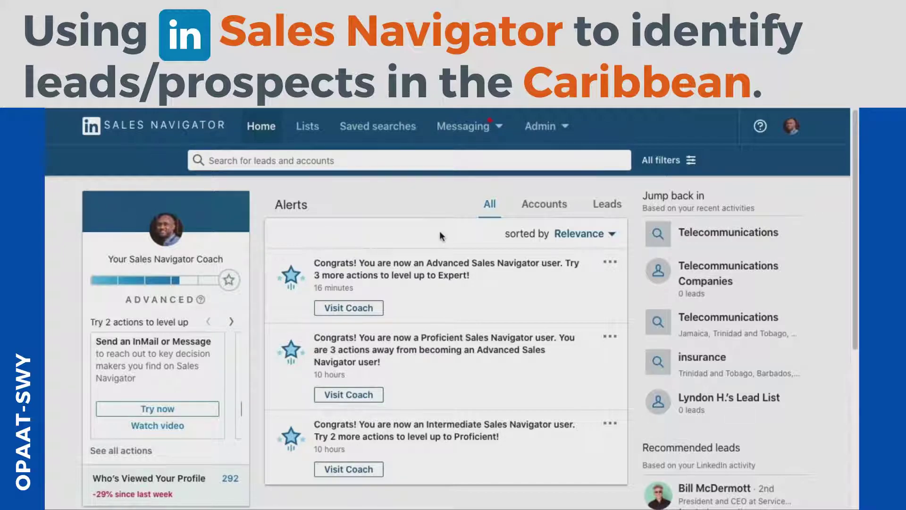
Apply the keyword 'Telecommunications' in All filters, giving 8M+ lead results.
click(655, 163)
scroll(201, 318, down, 1)
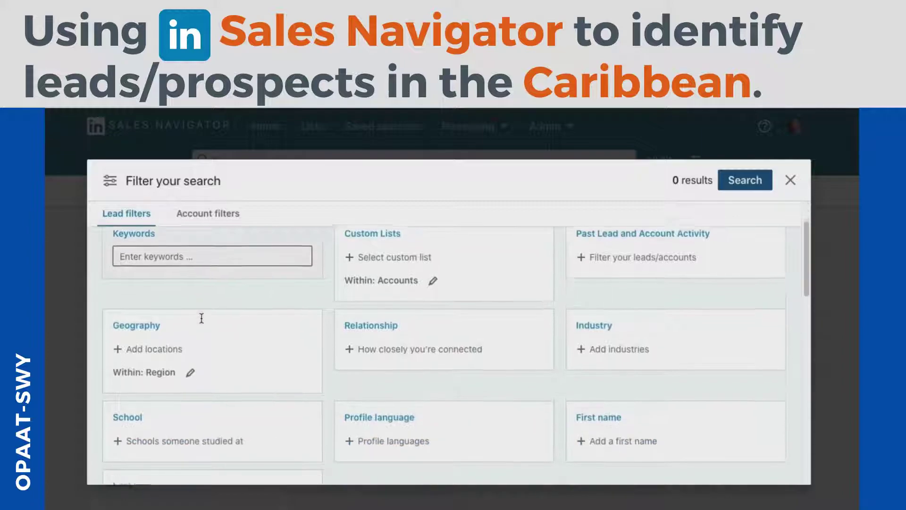
scroll(201, 319, up, 1)
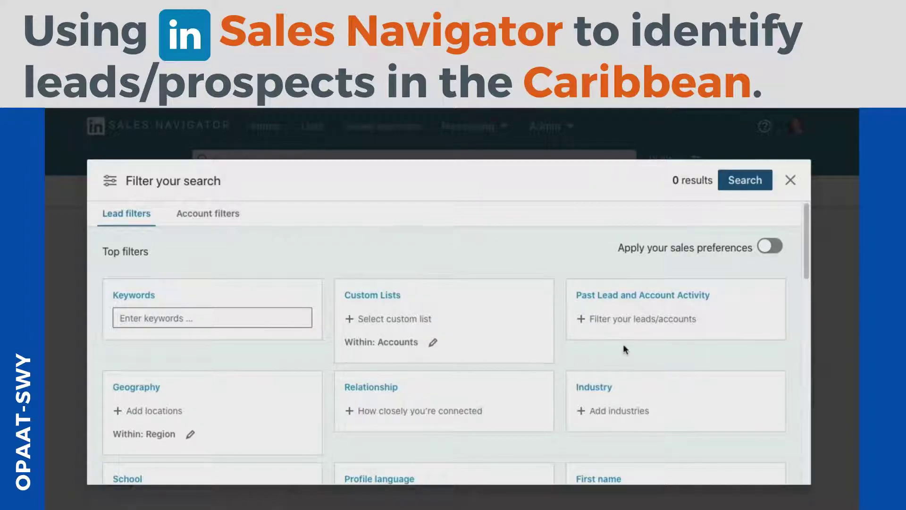
click(217, 317)
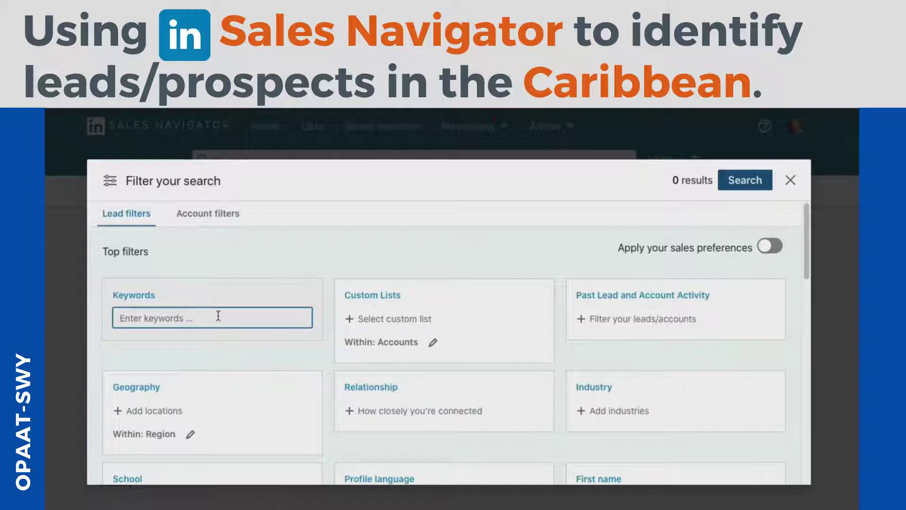
text(T)
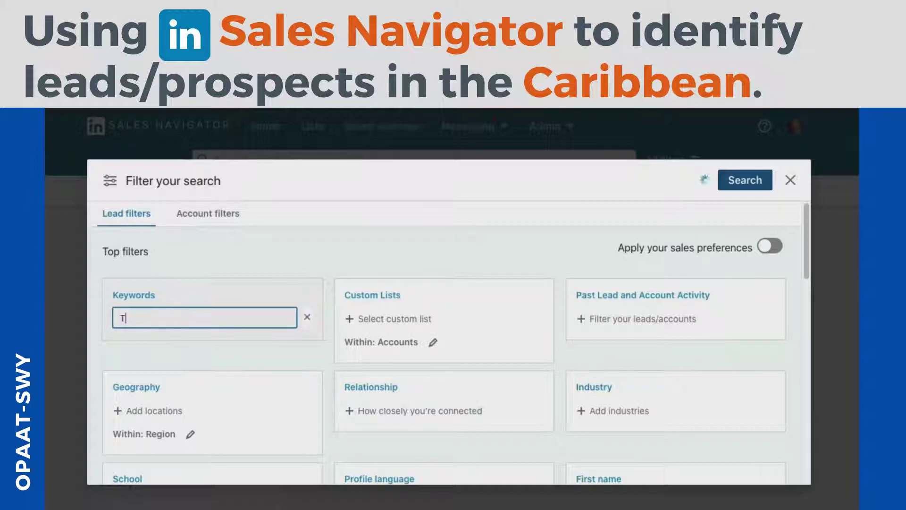
text(elecommunications)
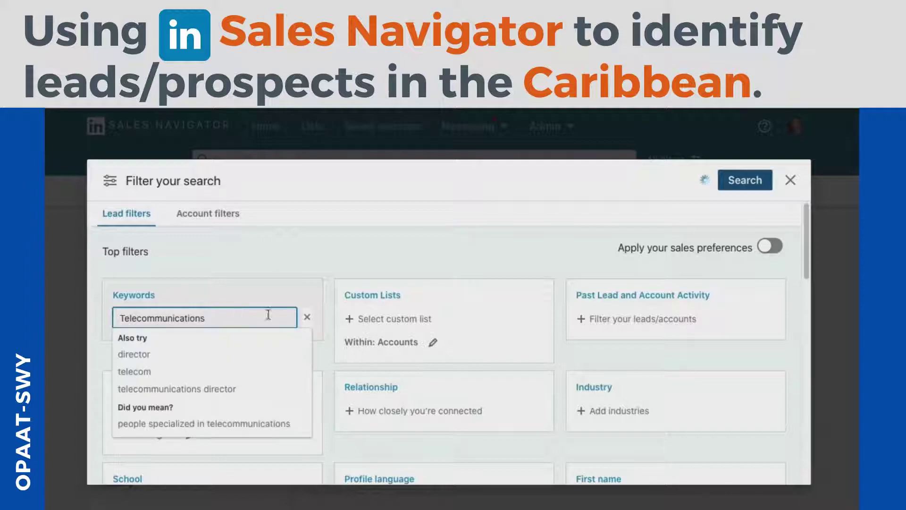
key(Return)
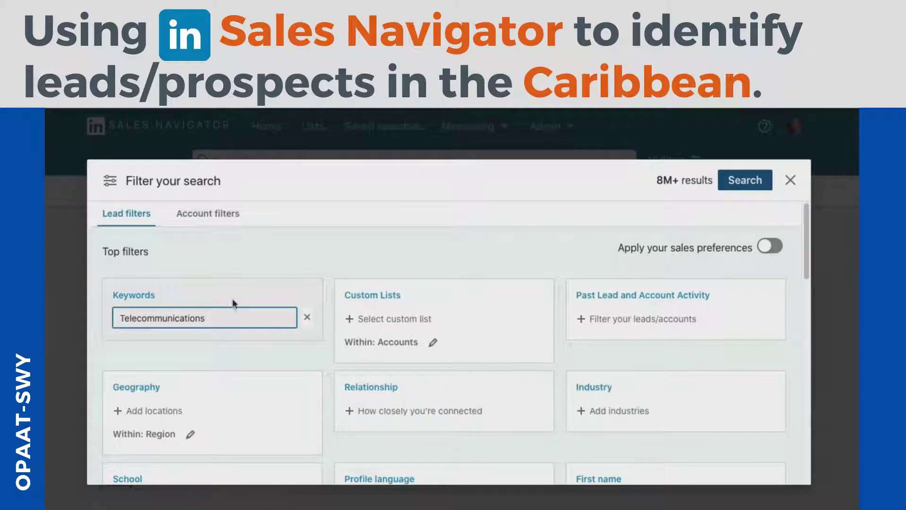
triple_click(652, 183)
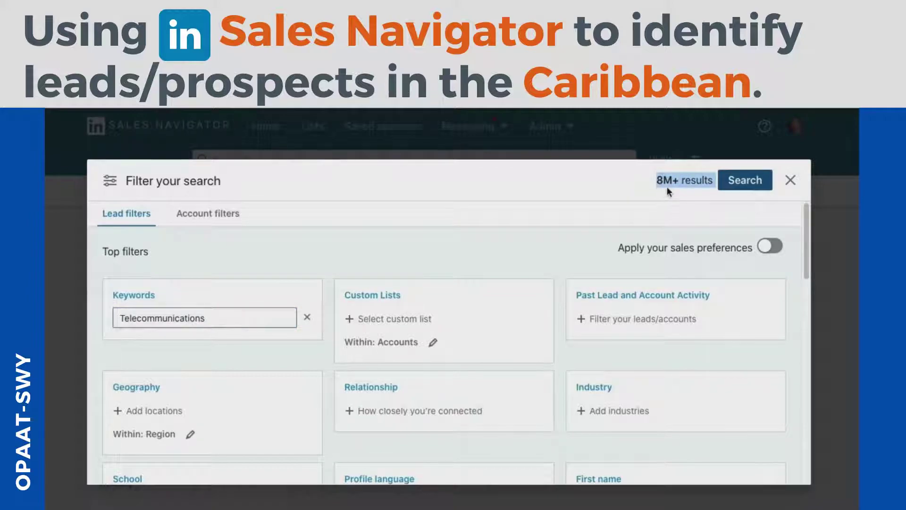
scroll(325, 276, down, 3)
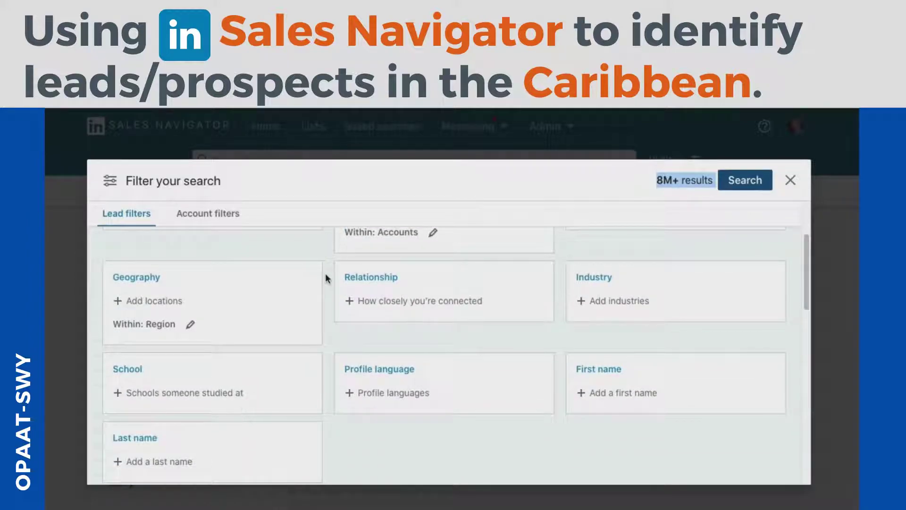
scroll(328, 276, down, 1)
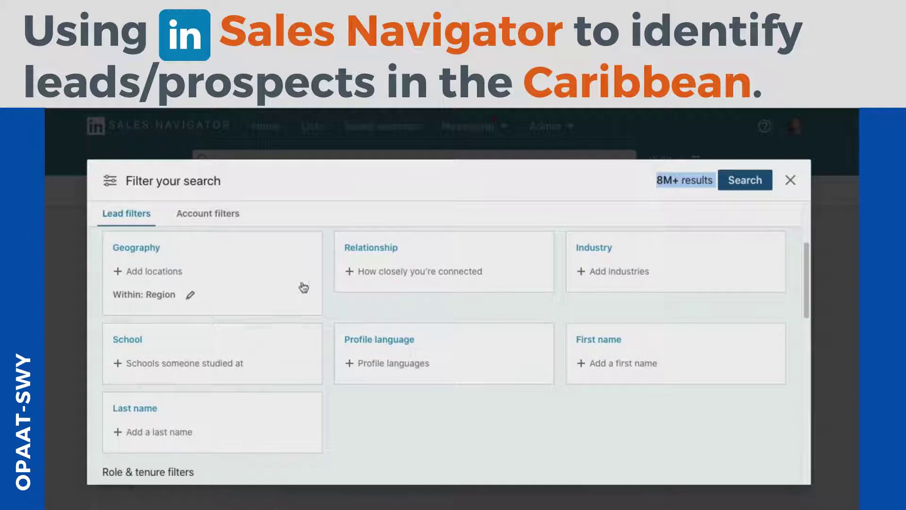
click(144, 276)
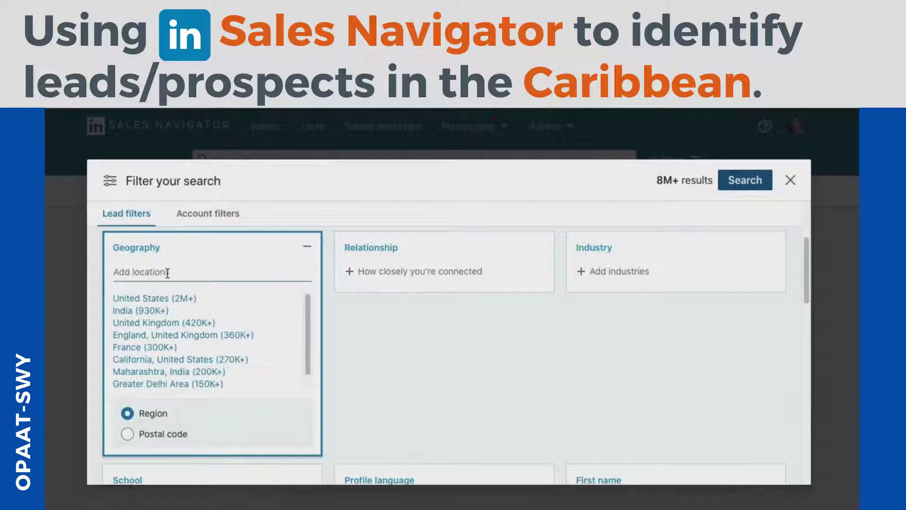
Add Trinidad and Tobago, Trinidad, and Jamaica as Geography locations.
text(Trinidad)
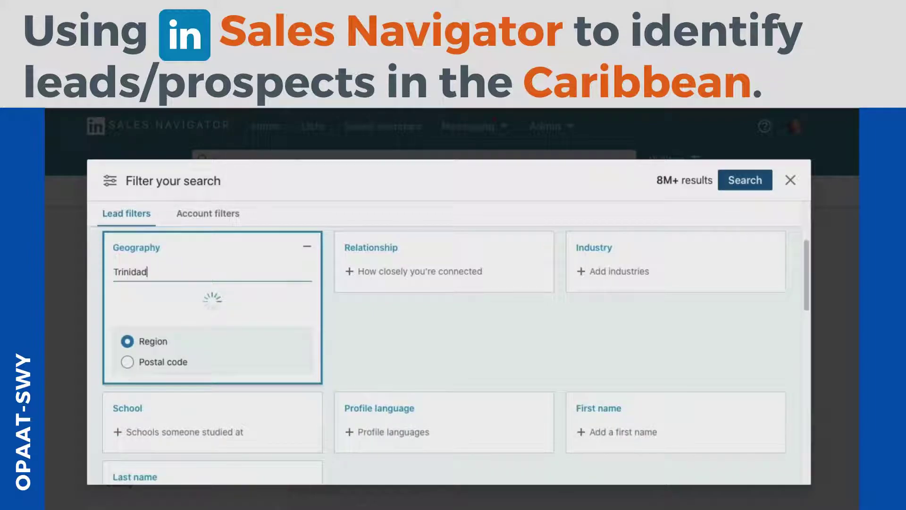
click(144, 299)
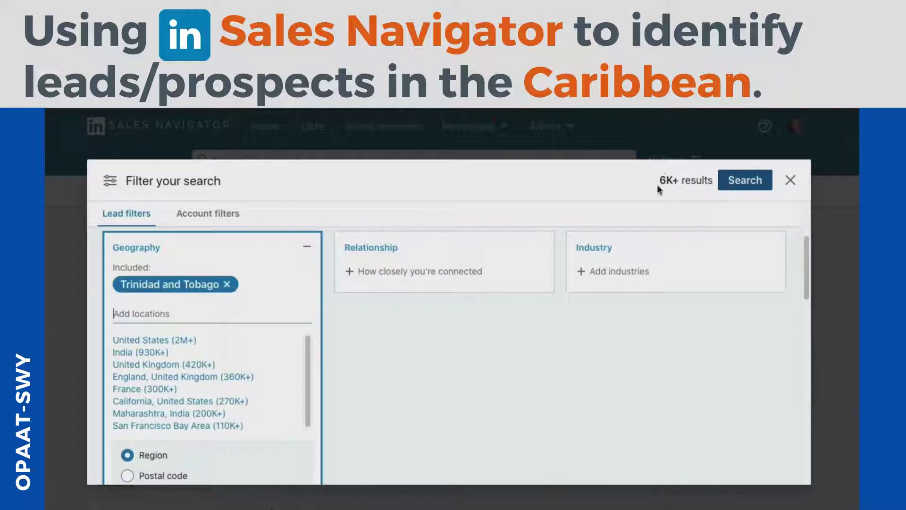
click(129, 314)
text(Trinidad)
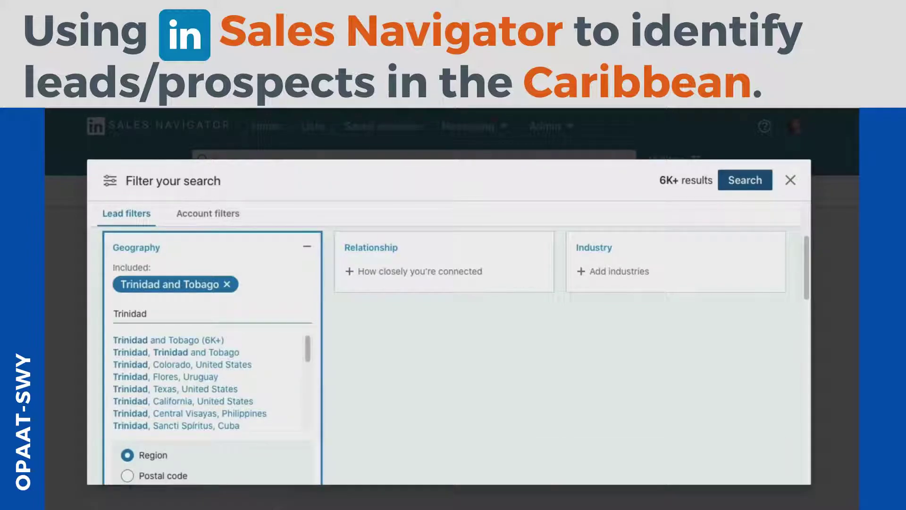
click(160, 352)
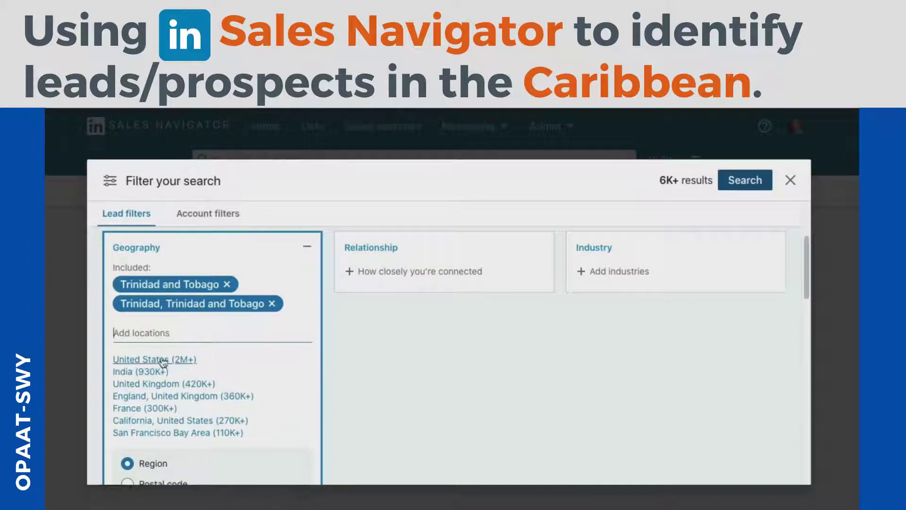
click(146, 332)
text(Jamaica)
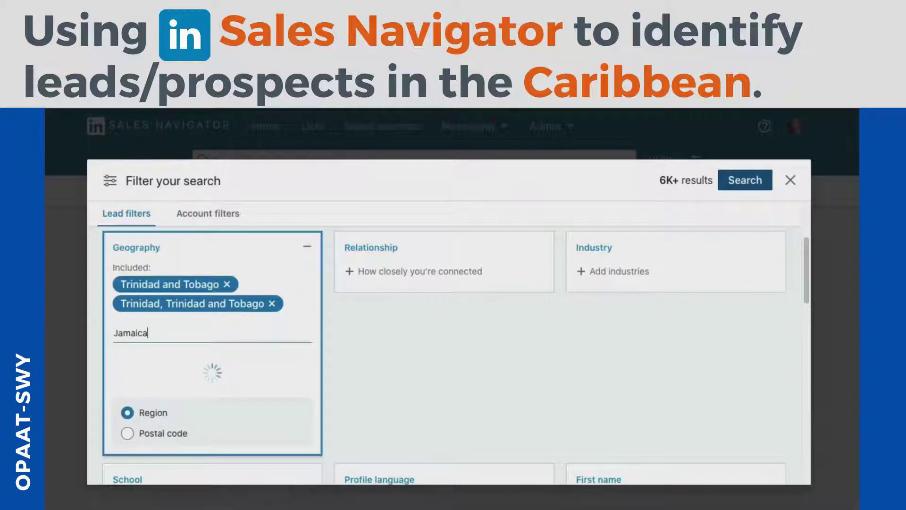
click(127, 362)
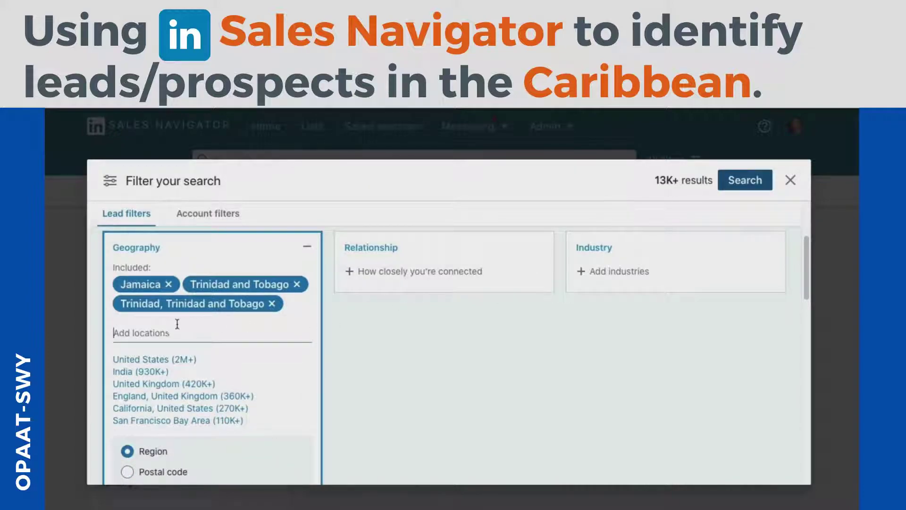
Add Guyana and Barbados as locations, narrowing results to 16K+.
click(162, 329)
text(Guyana)
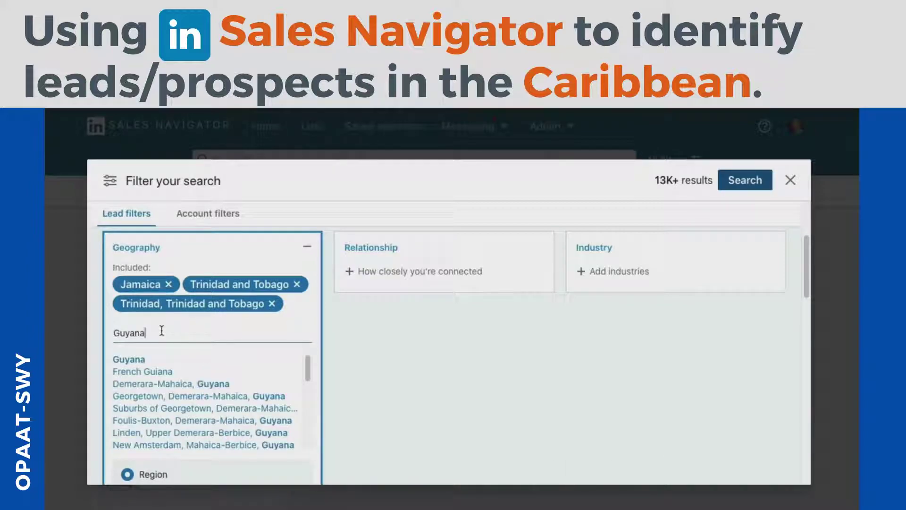
click(130, 361)
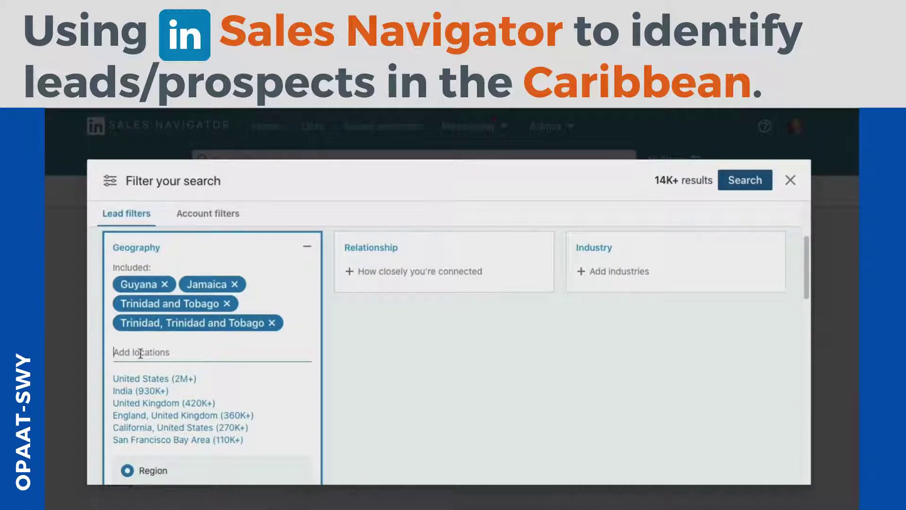
text(Barbadoa)
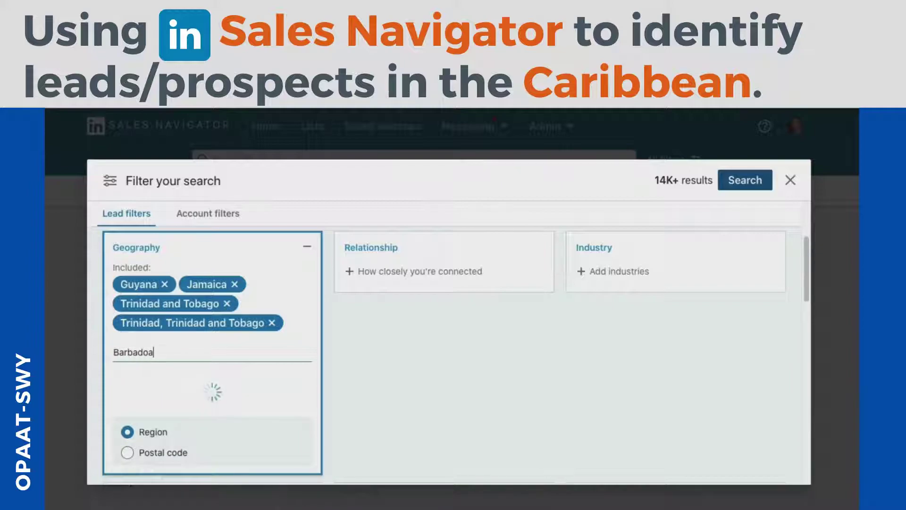
key(BackSpace)
text(s)
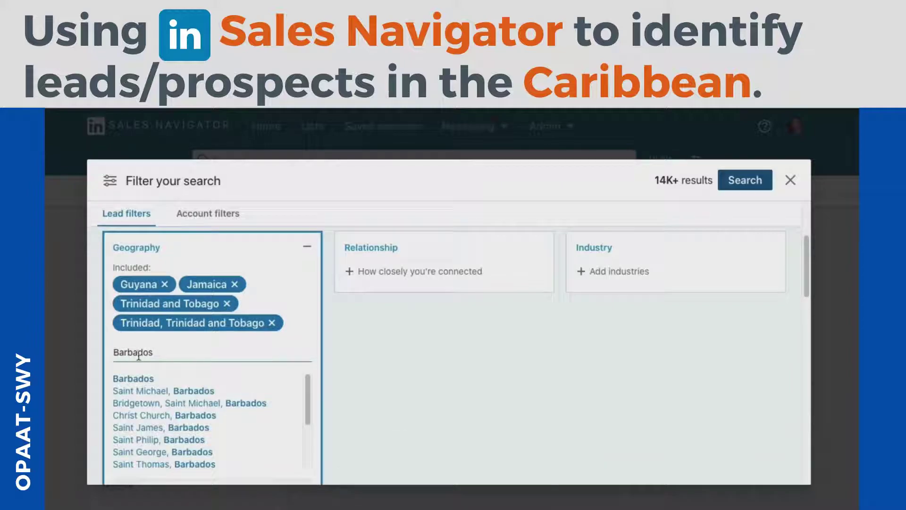
click(120, 380)
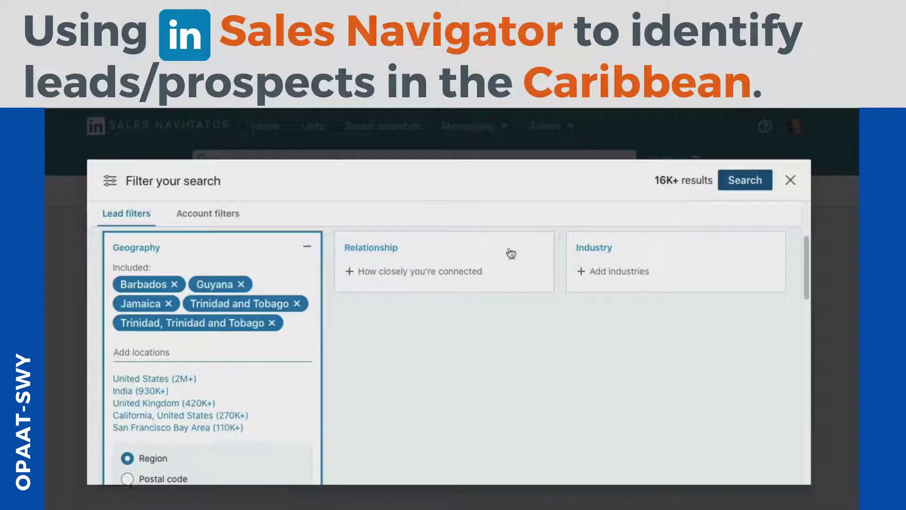
scroll(323, 312, up, 3)
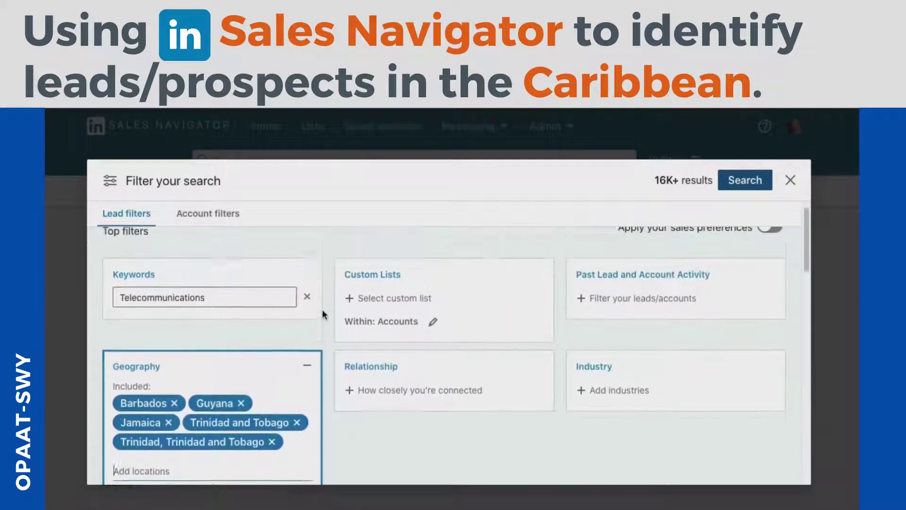
scroll(322, 309, up, 1)
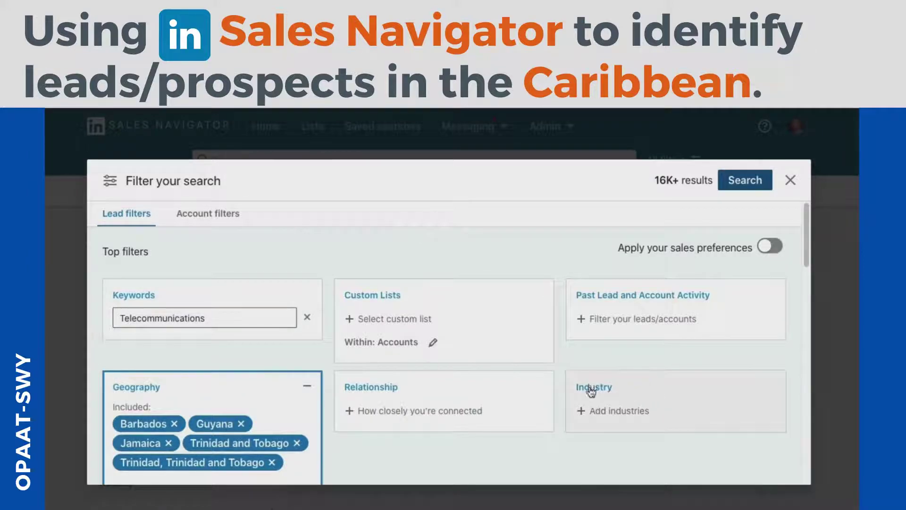
drag(219, 316, 115, 318)
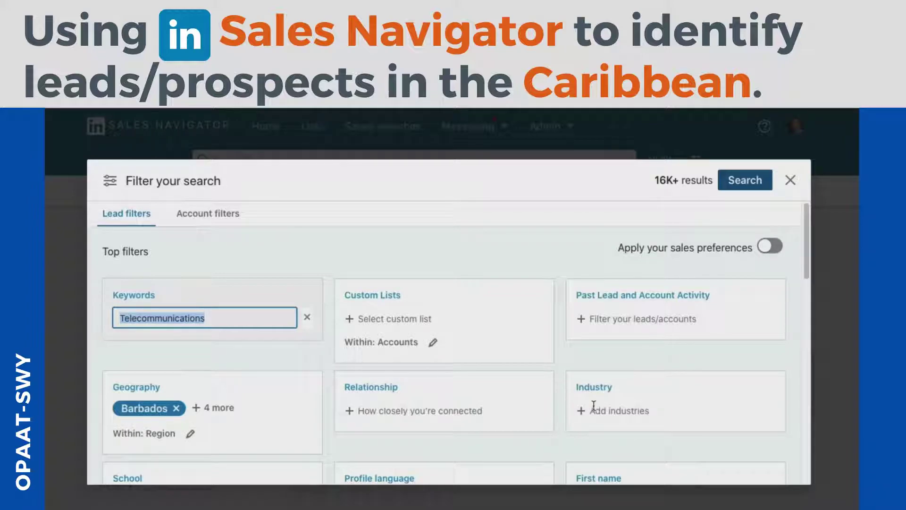
click(594, 407)
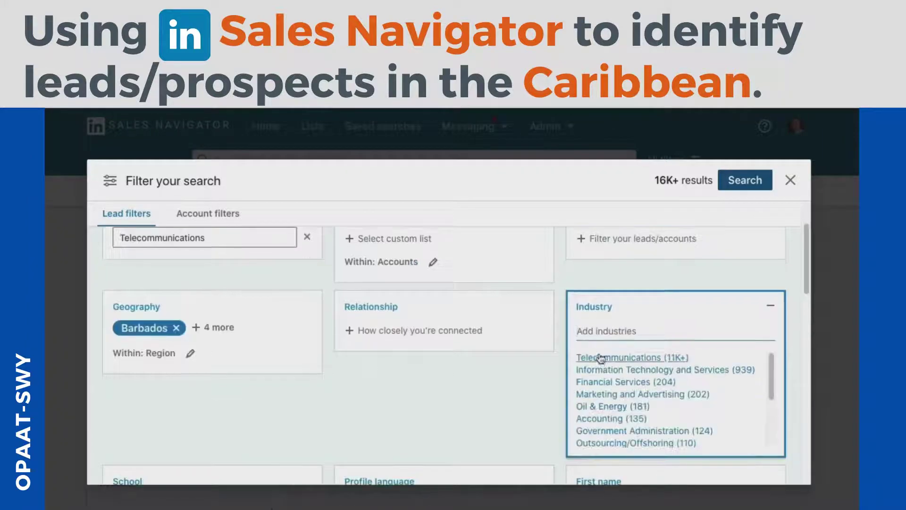
Select the Telecommunications and Information Technology and Services industries, narrowing results to 12K+.
click(613, 360)
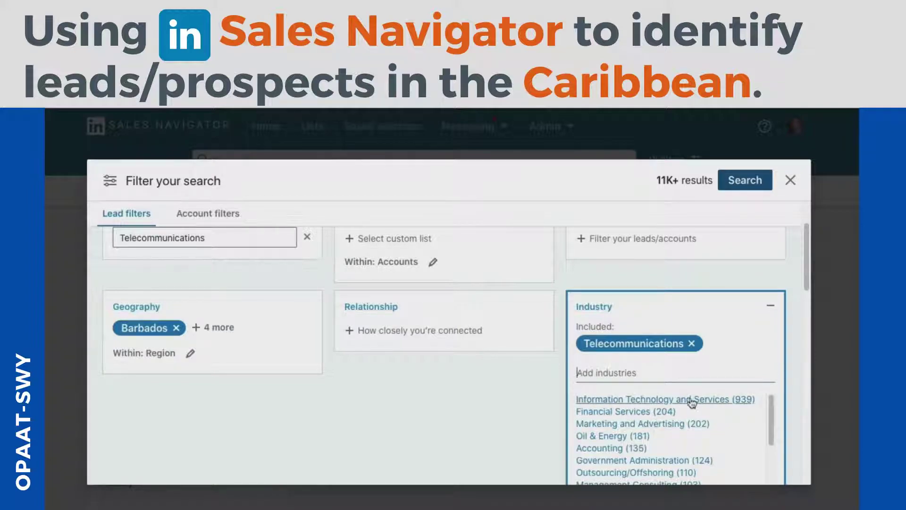
mouse_move(590, 344)
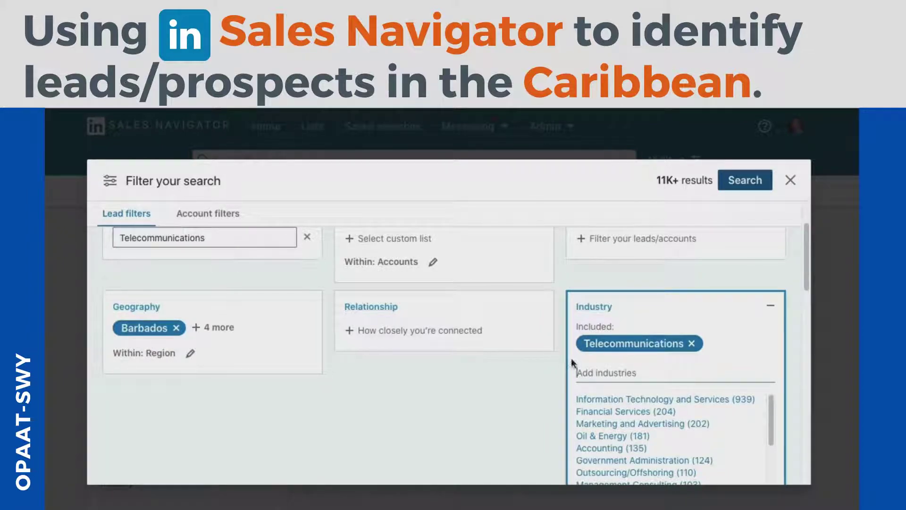
click(707, 400)
scroll(577, 396, down, 1)
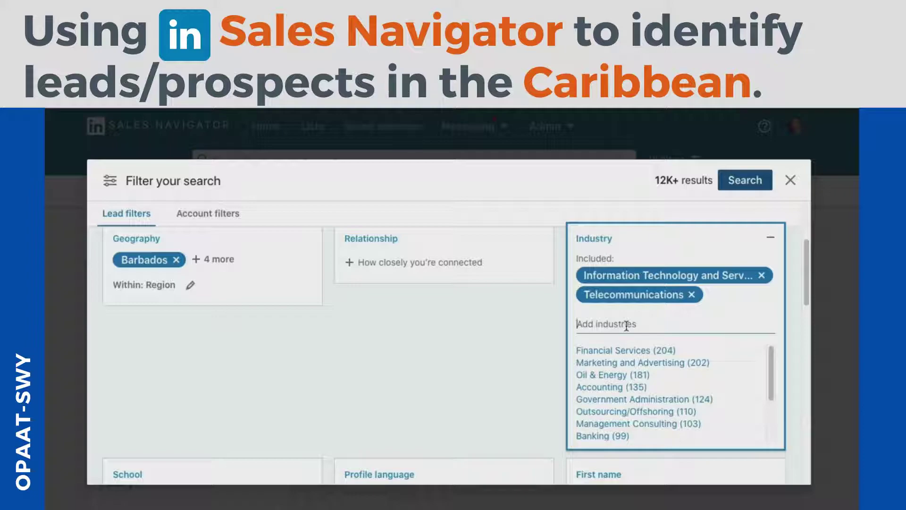
text(Technology)
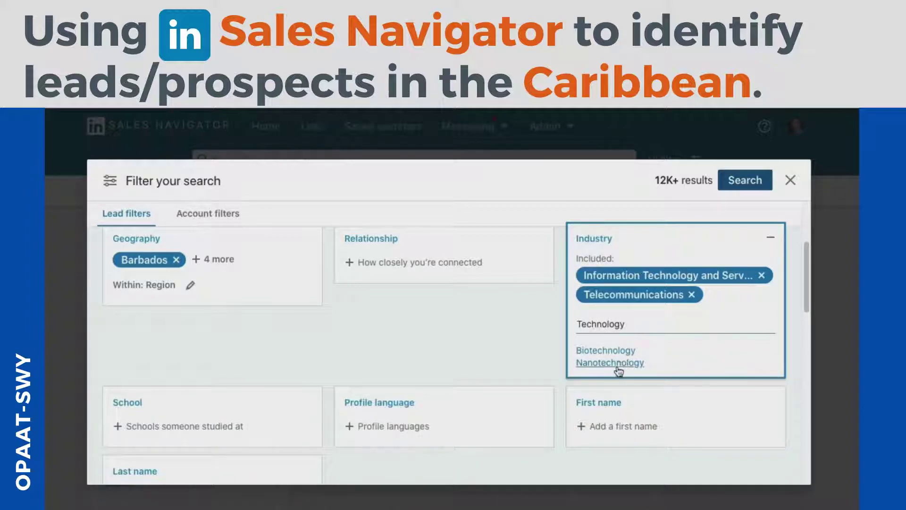
click(631, 323)
drag(630, 324, 575, 326)
key(BackSpace)
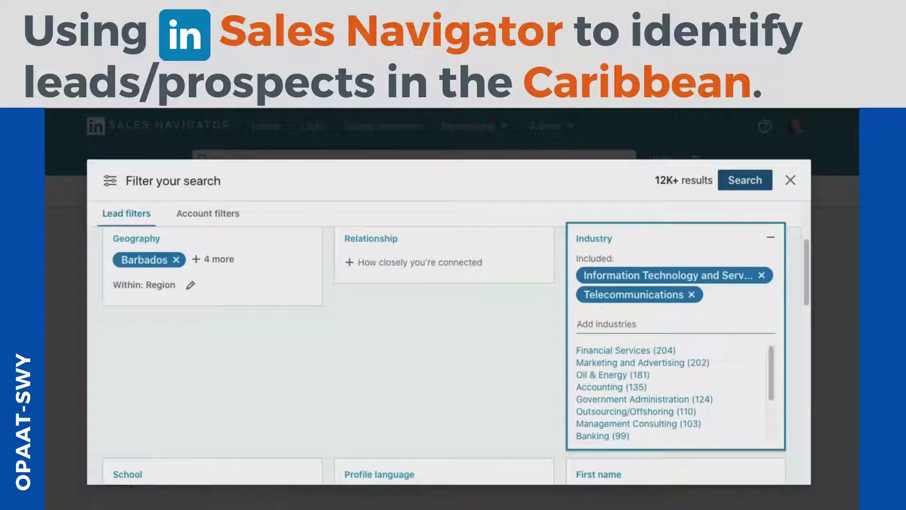
click(557, 335)
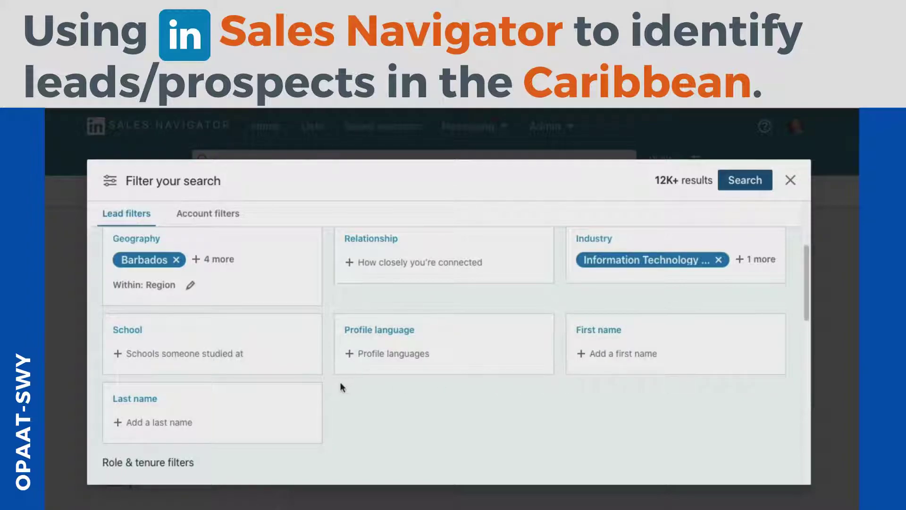
click(365, 269)
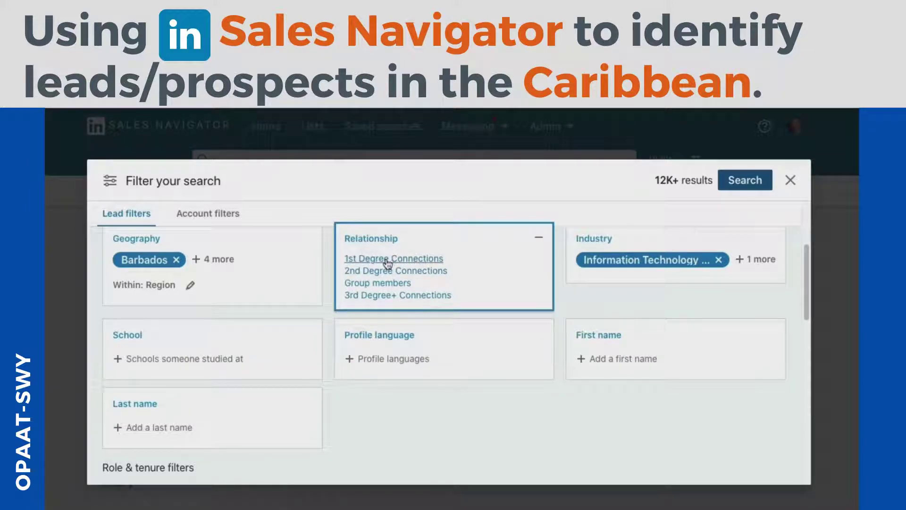
click(325, 297)
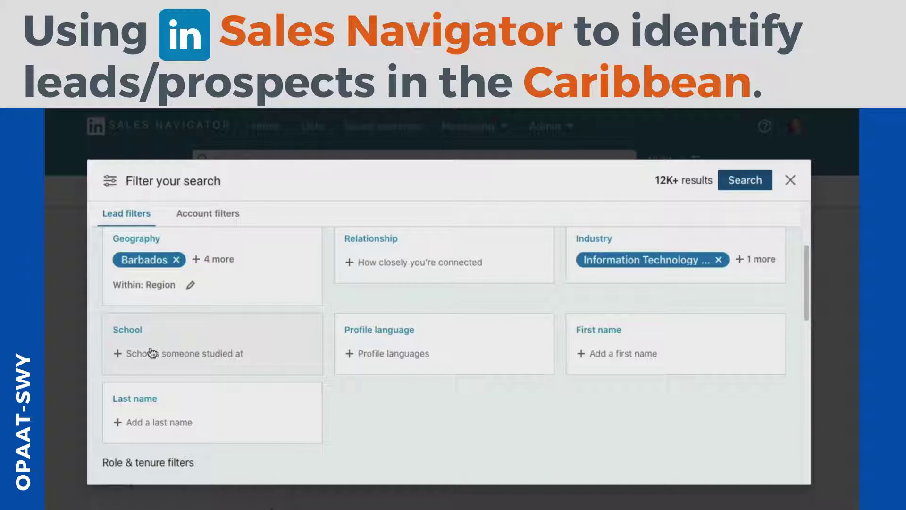
scroll(330, 367, down, 5)
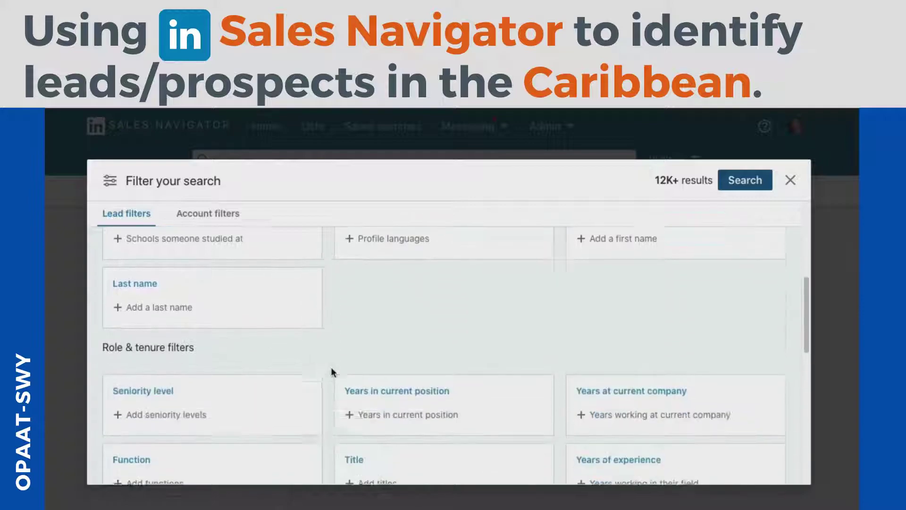
Leave Seniority level unset and run the search, showing 12K+ leads with 74 recent job changes.
click(160, 308)
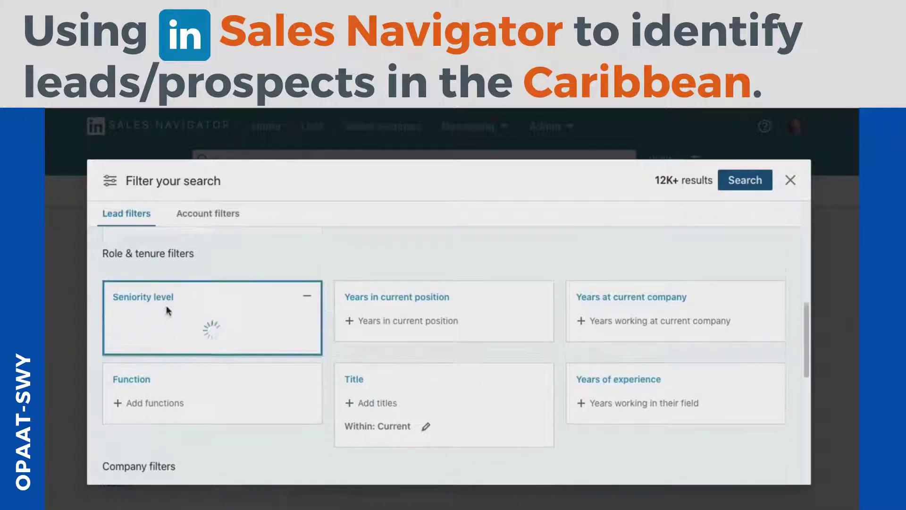
scroll(175, 414, down, 2)
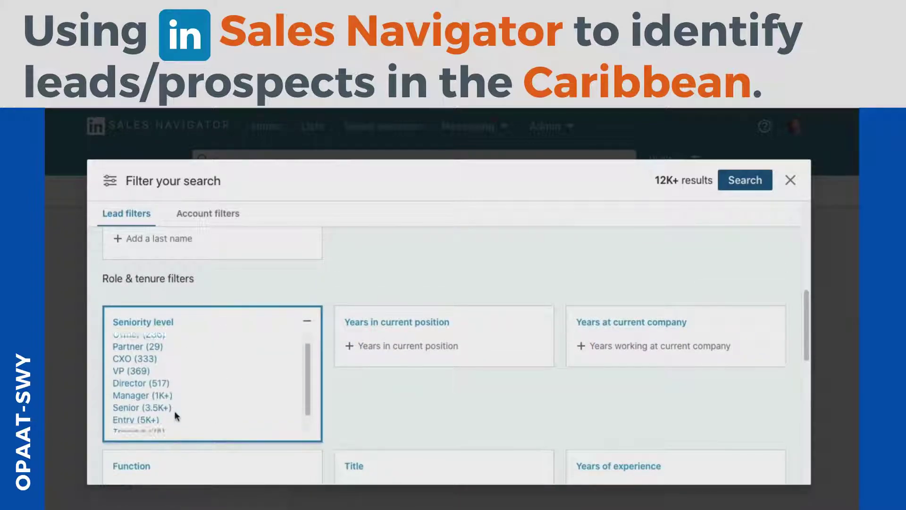
scroll(247, 357, up, 2)
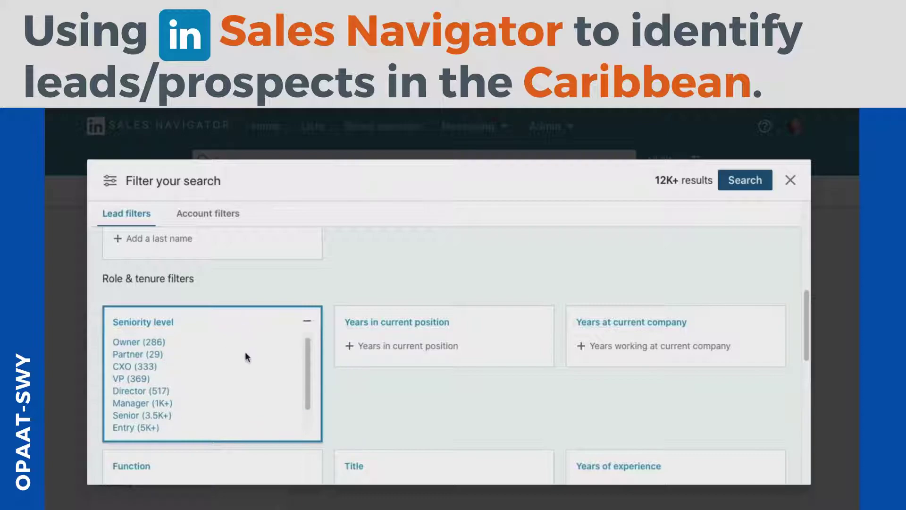
click(267, 281)
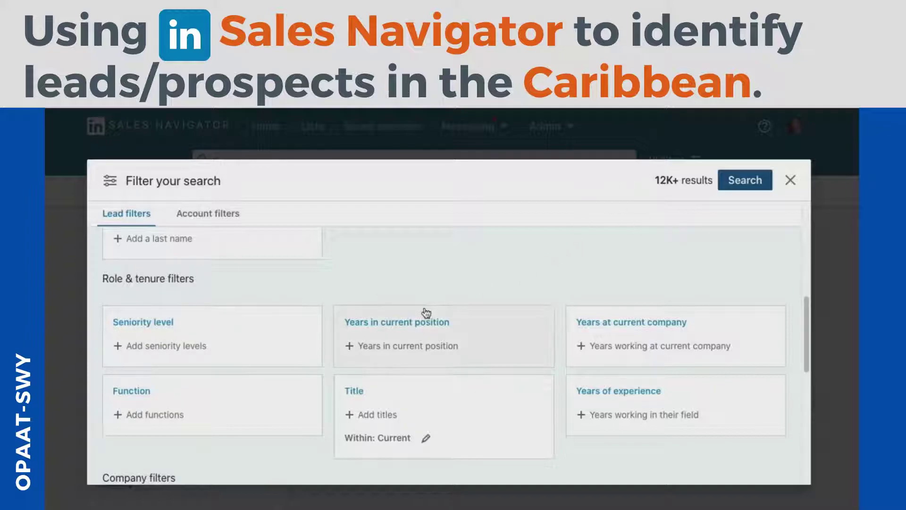
scroll(402, 347, down, 3)
scroll(404, 348, up, 2)
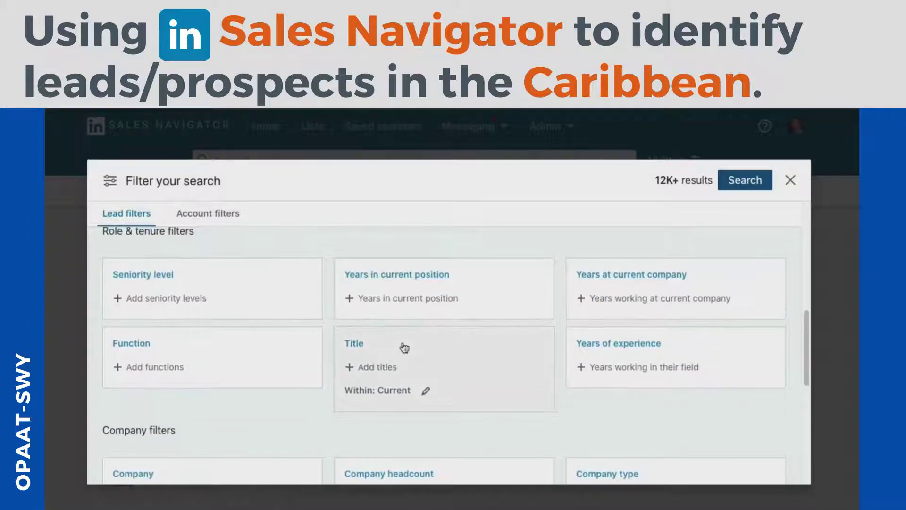
scroll(403, 348, up, 4)
scroll(405, 348, up, 2)
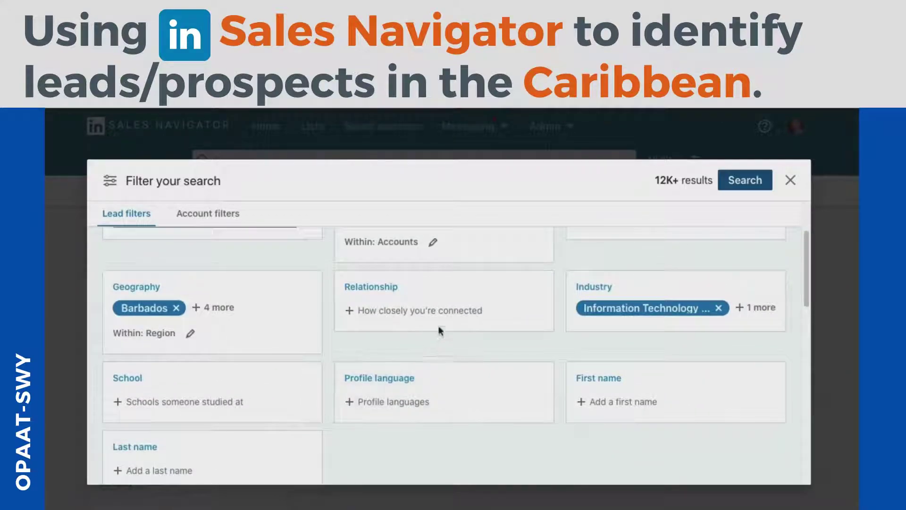
click(740, 184)
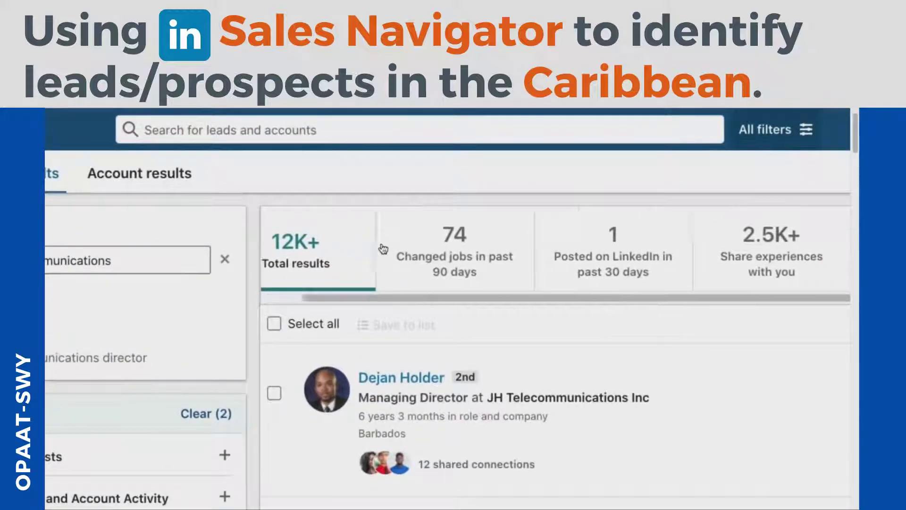
scroll(432, 359, right, 4)
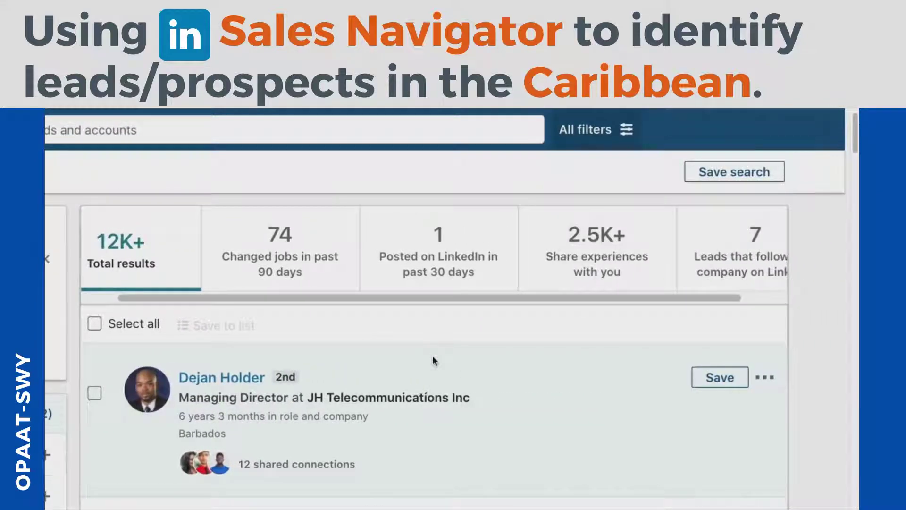
scroll(265, 289, left, 2)
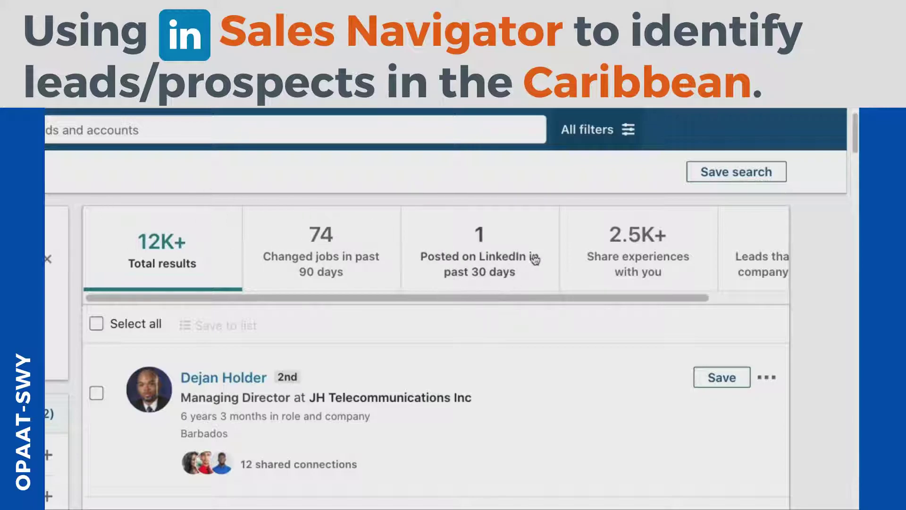
scroll(533, 257, right, 2)
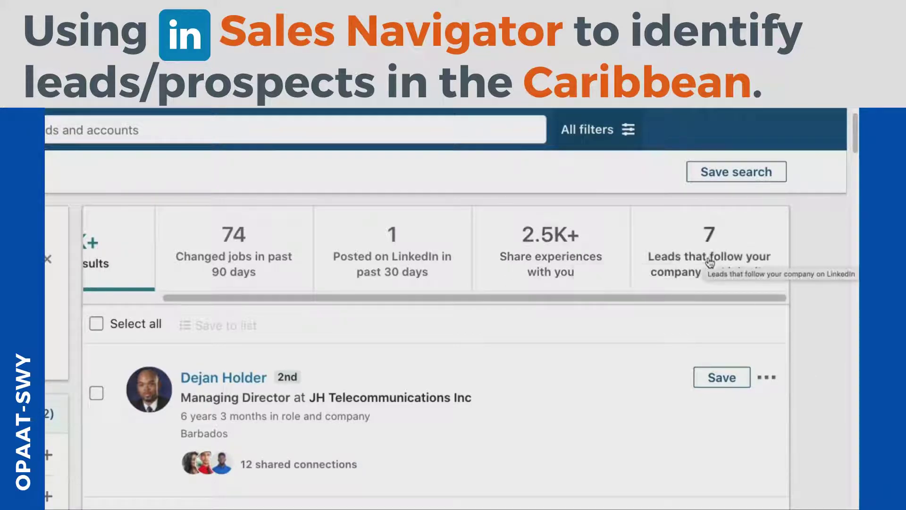
scroll(516, 355, down, 3)
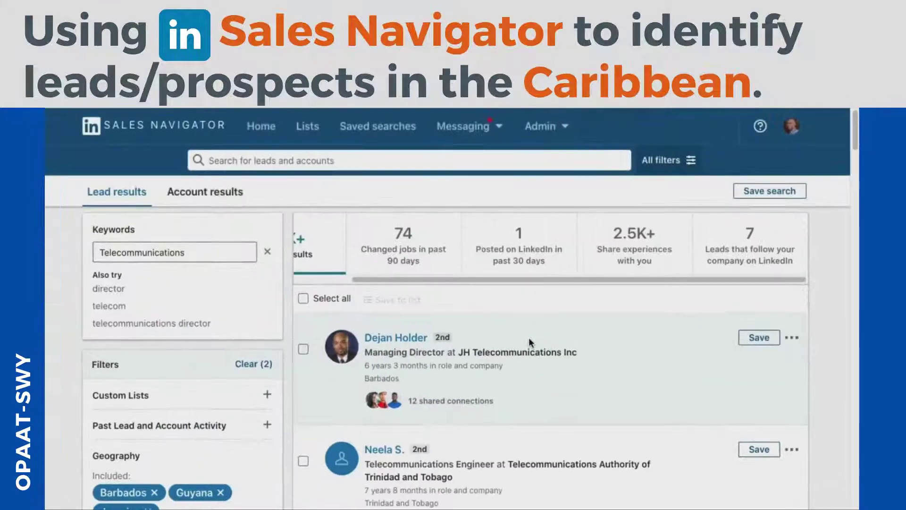
click(405, 255)
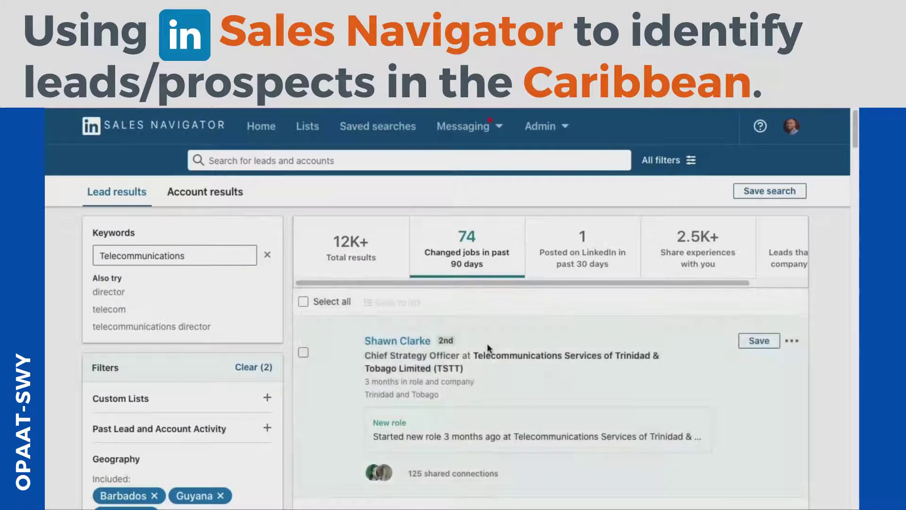
scroll(488, 341, down, 4)
scroll(488, 340, up, 2)
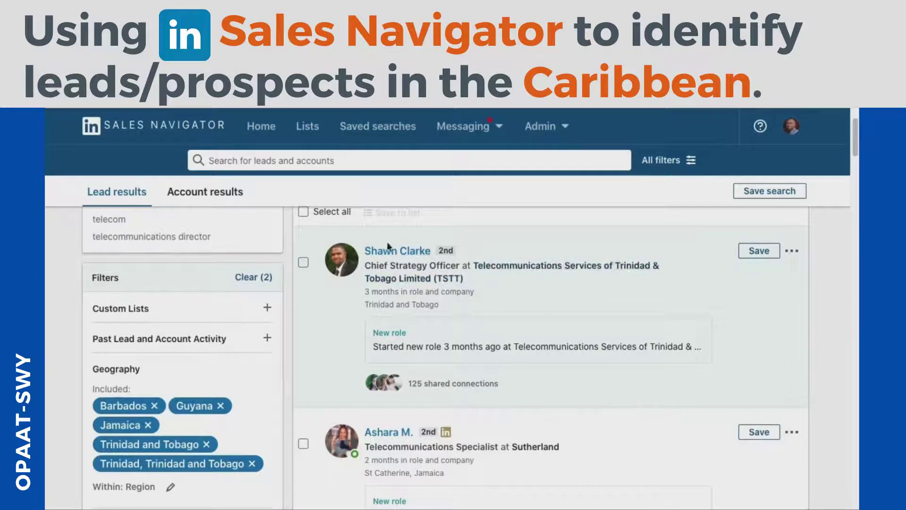
scroll(405, 266, down, 2)
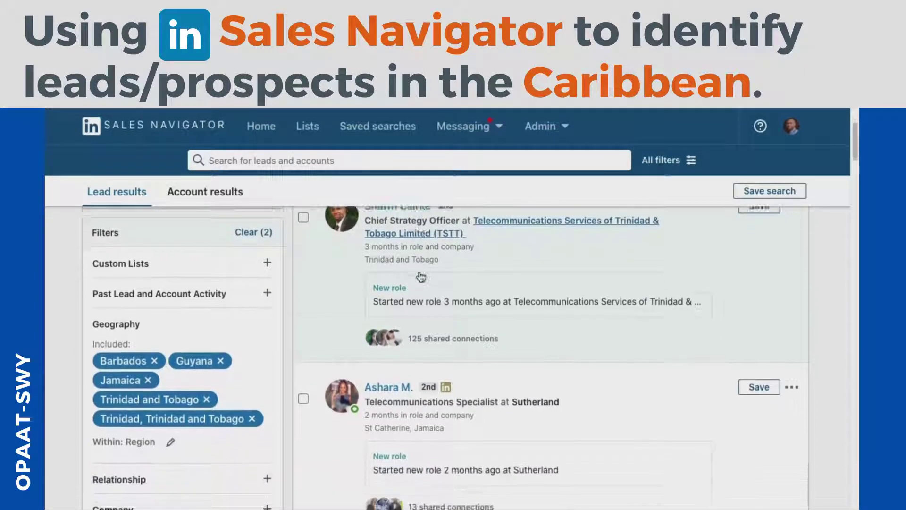
scroll(411, 272, up, 2)
mouse_move(415, 276)
scroll(417, 276, down, 2)
scroll(415, 274, down, 1)
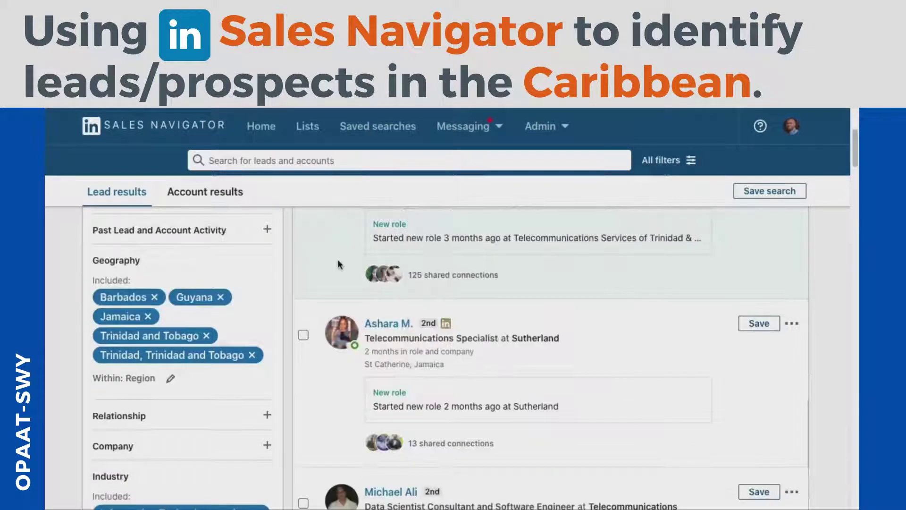
scroll(358, 260, up, 1)
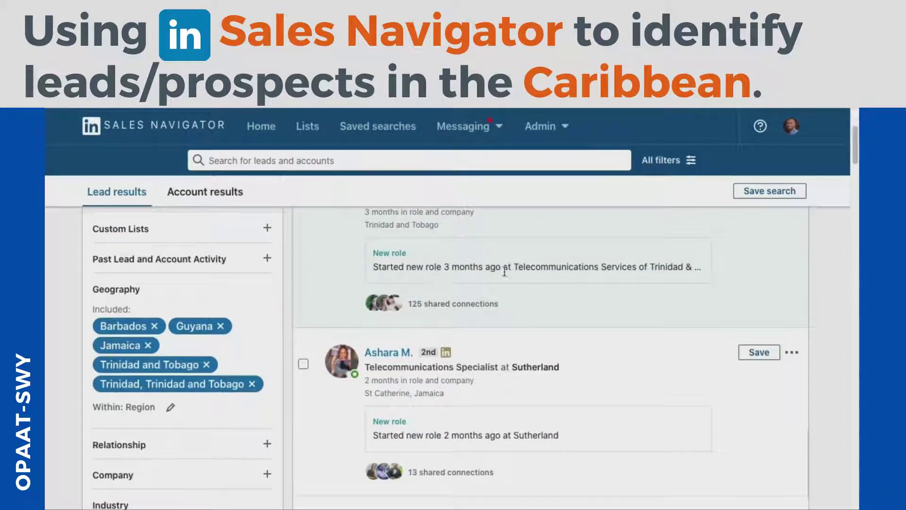
scroll(574, 307, down, 3)
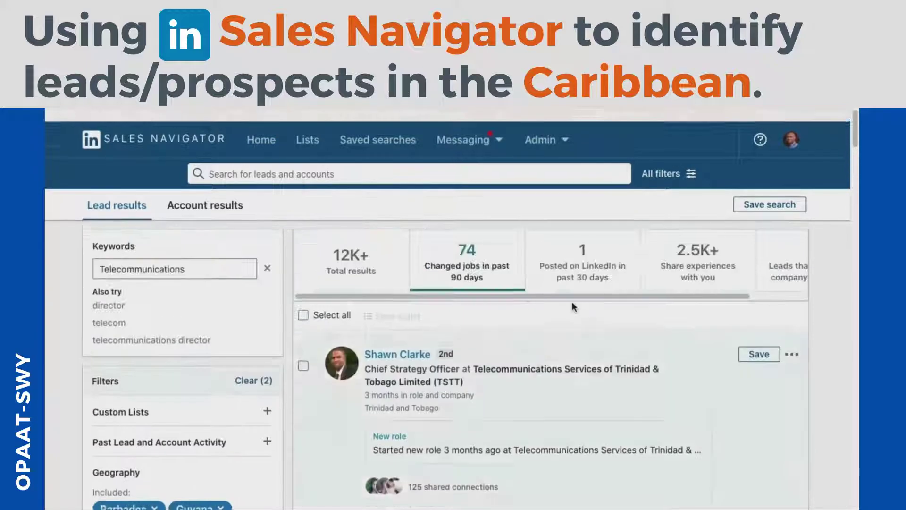
Filter the results to the 1 lead who posted on LinkedIn in the past 30 days.
click(585, 263)
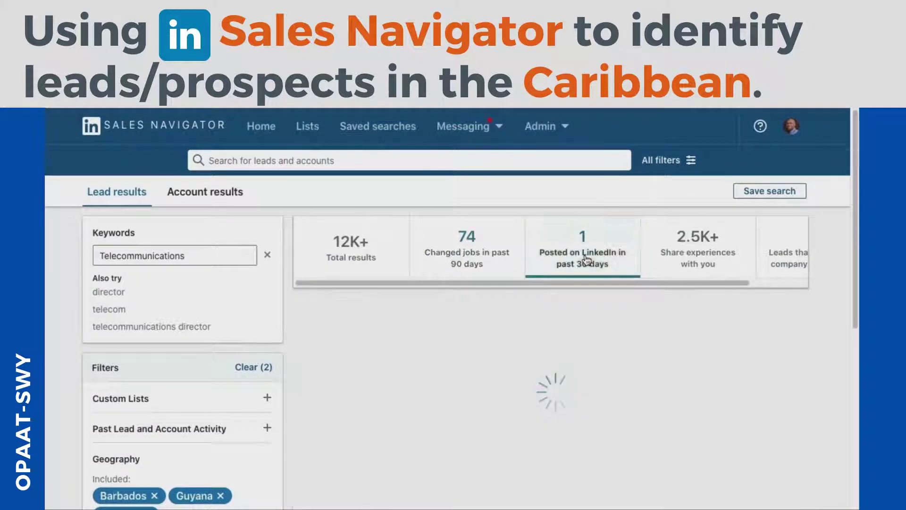
scroll(588, 304, down, 2)
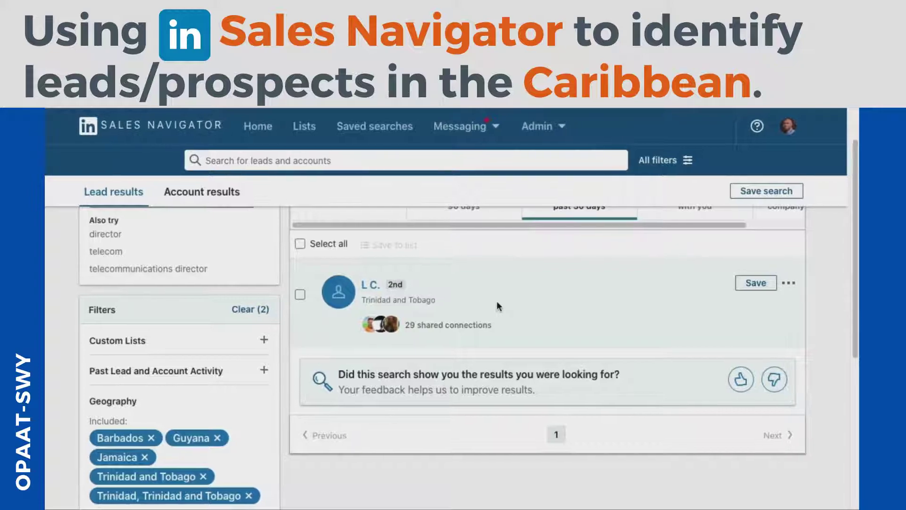
scroll(474, 306, up, 2)
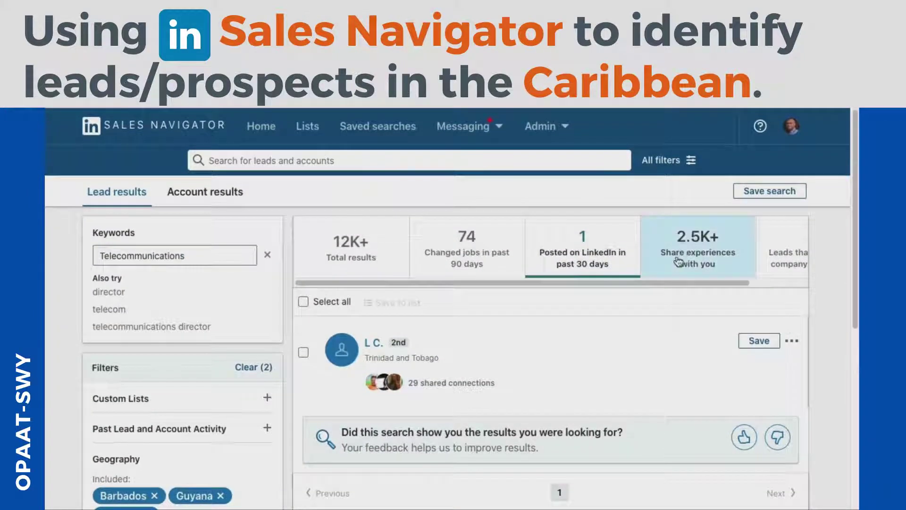
Show the 2.5K+ leads sharing experiences with you and review their common groups and connections.
click(679, 264)
scroll(682, 262, right, 3)
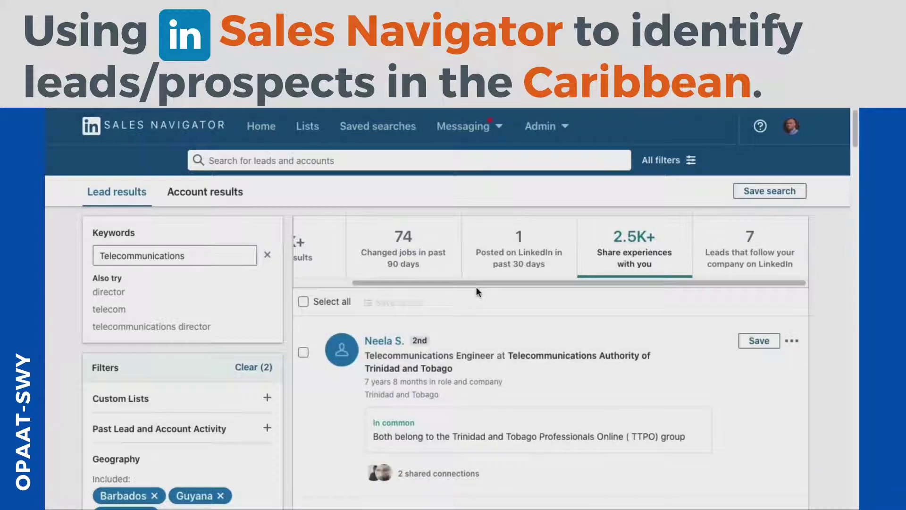
scroll(433, 302, down, 3)
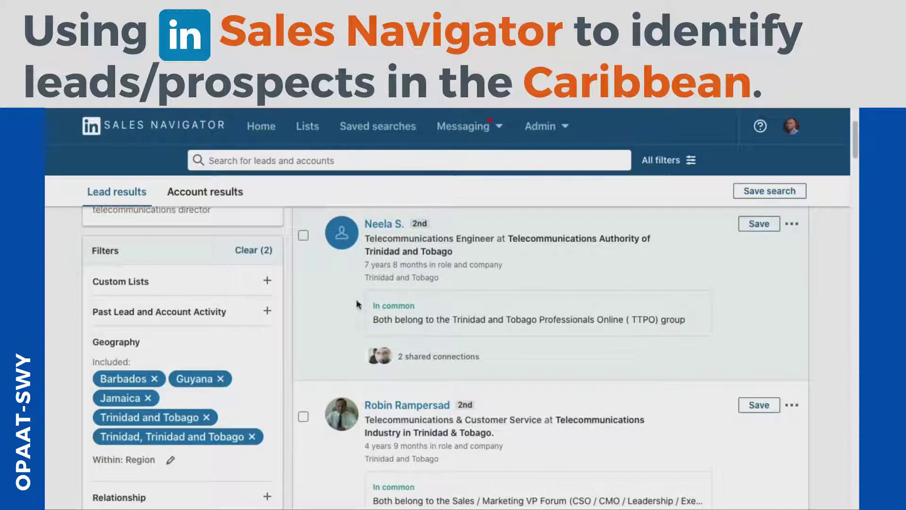
scroll(454, 330, down, 4)
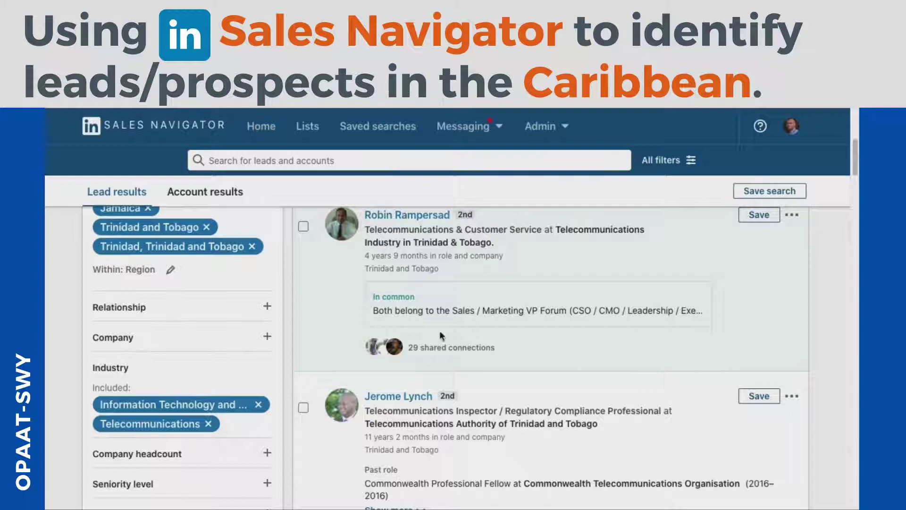
scroll(411, 327, down, 1)
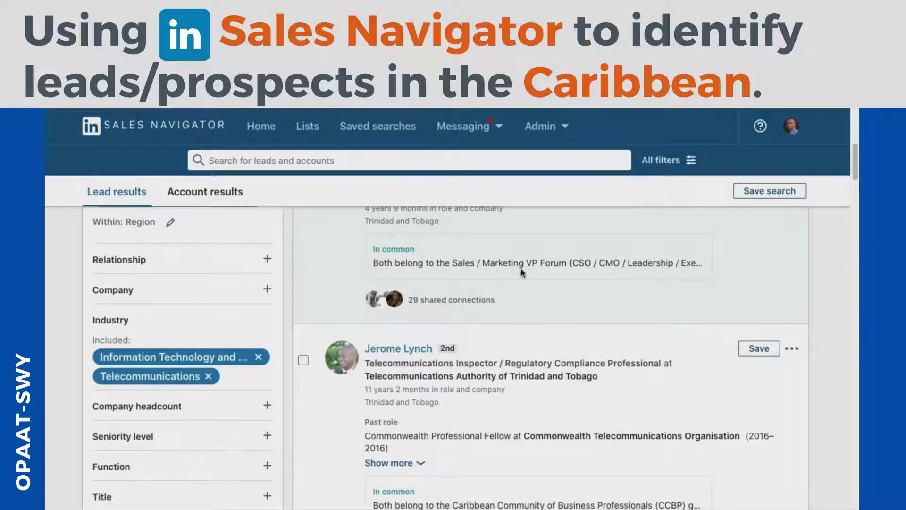
scroll(513, 307, down, 5)
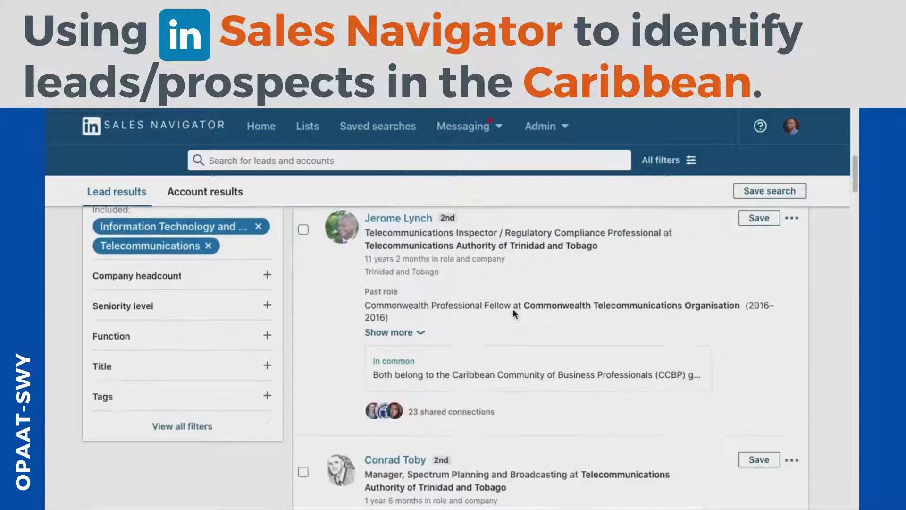
scroll(431, 300, up, 1)
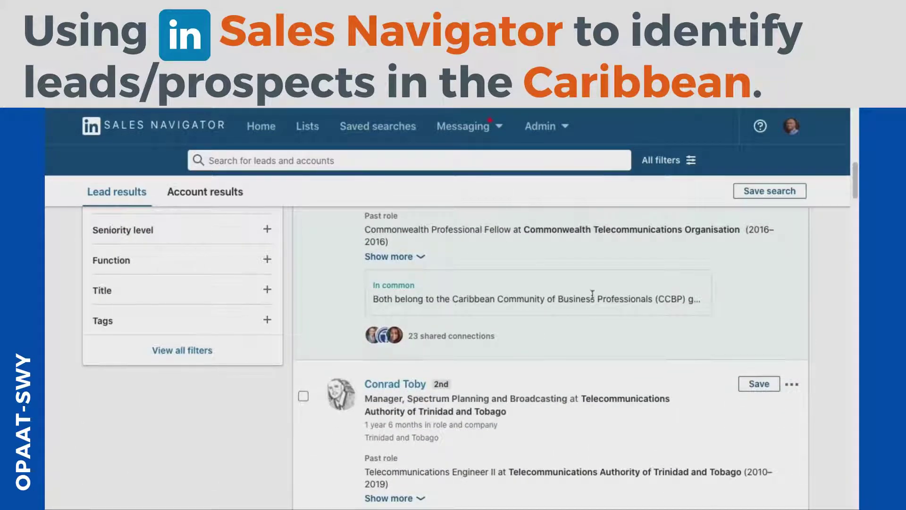
scroll(608, 294, up, 10)
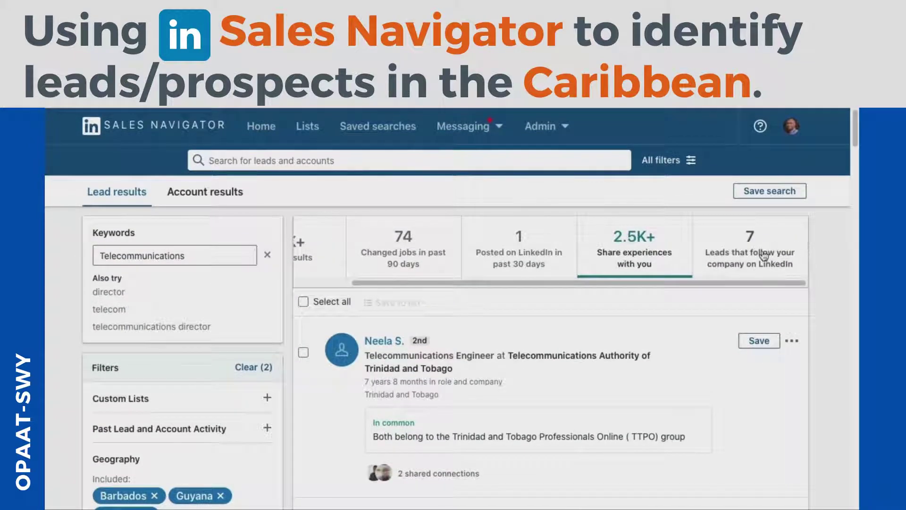
Narrow the list to the 7 leads following your company, all in Trinidad and Tobago.
click(762, 256)
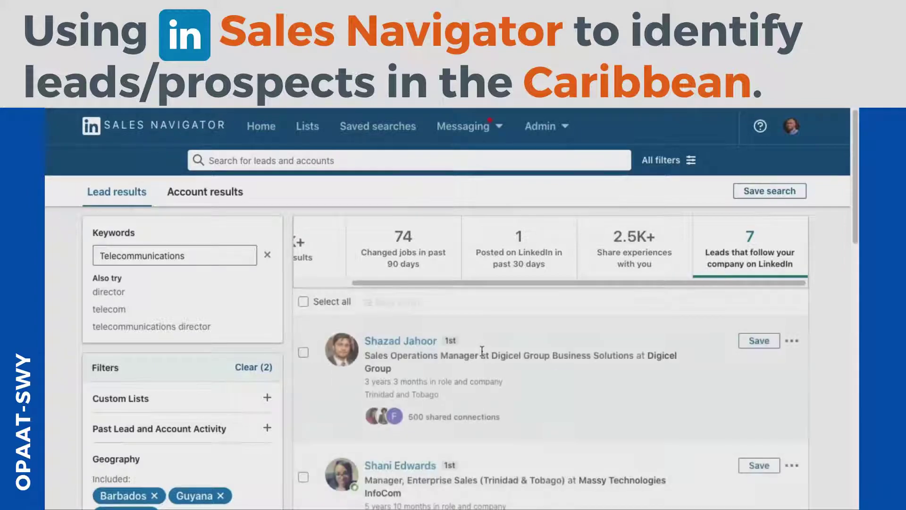
scroll(439, 353, down, 2)
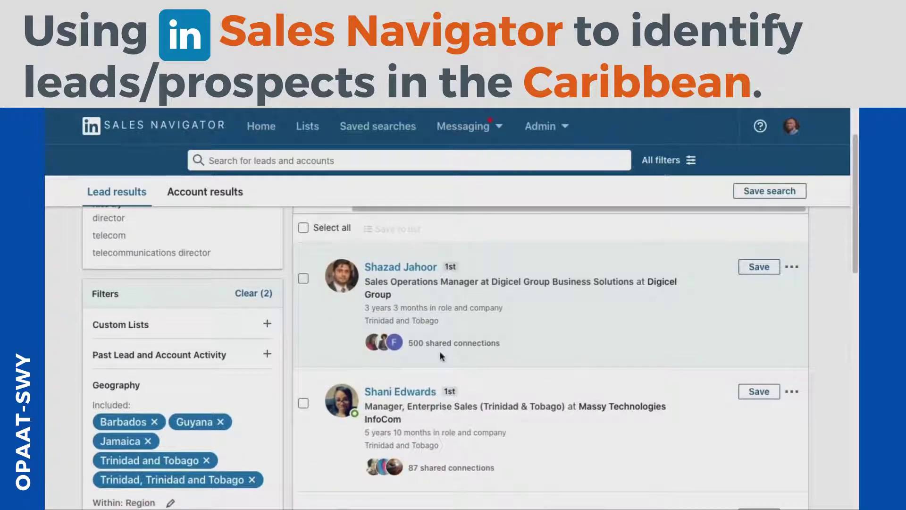
scroll(481, 338, up, 2)
scroll(483, 340, down, 4)
scroll(484, 339, down, 8)
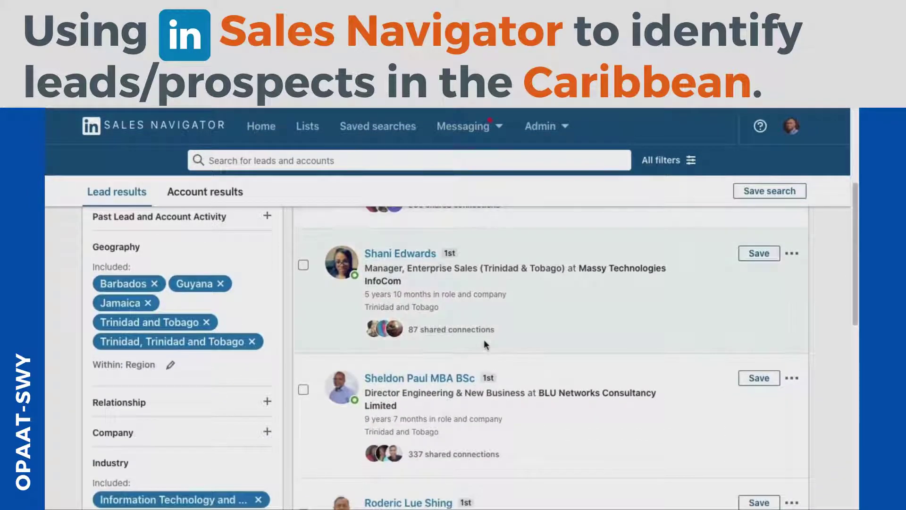
scroll(484, 343, down, 5)
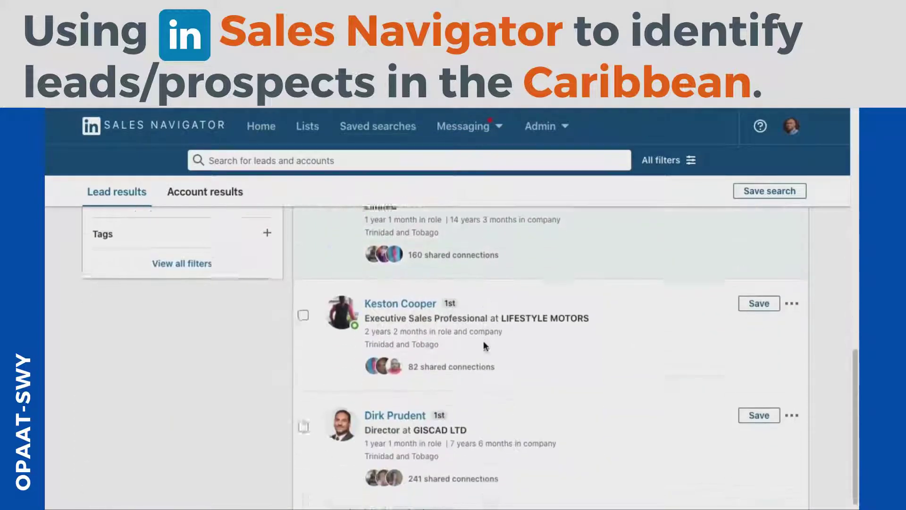
scroll(484, 343, up, 10)
scroll(484, 341, up, 5)
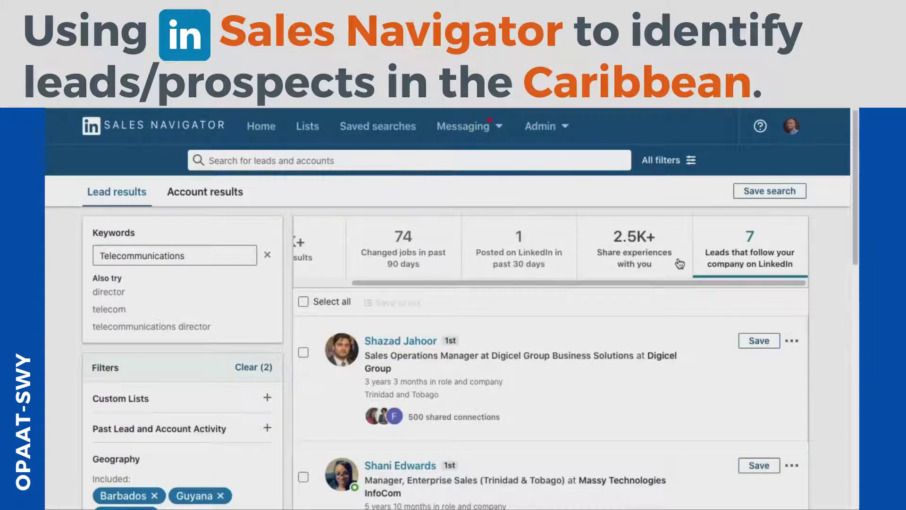
Save the lead search as 'Telecommunications' with weekly alerts.
click(767, 194)
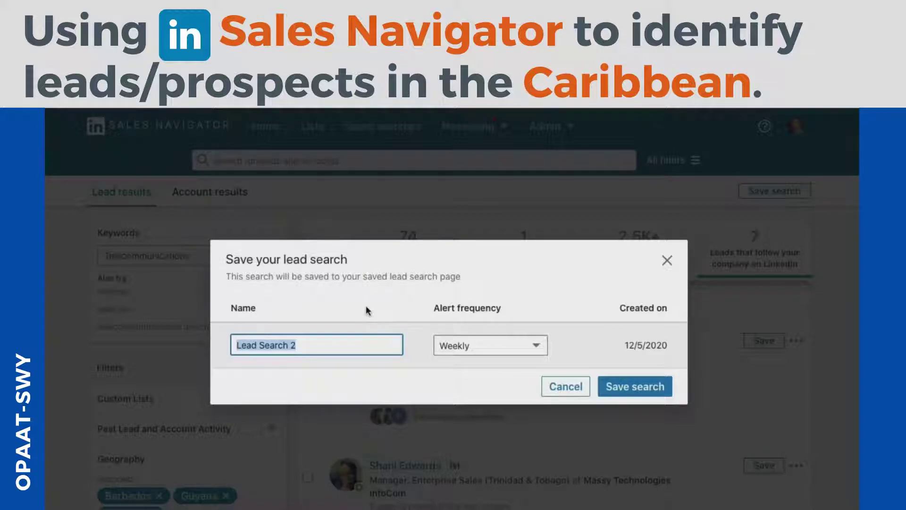
text(Telecommunications)
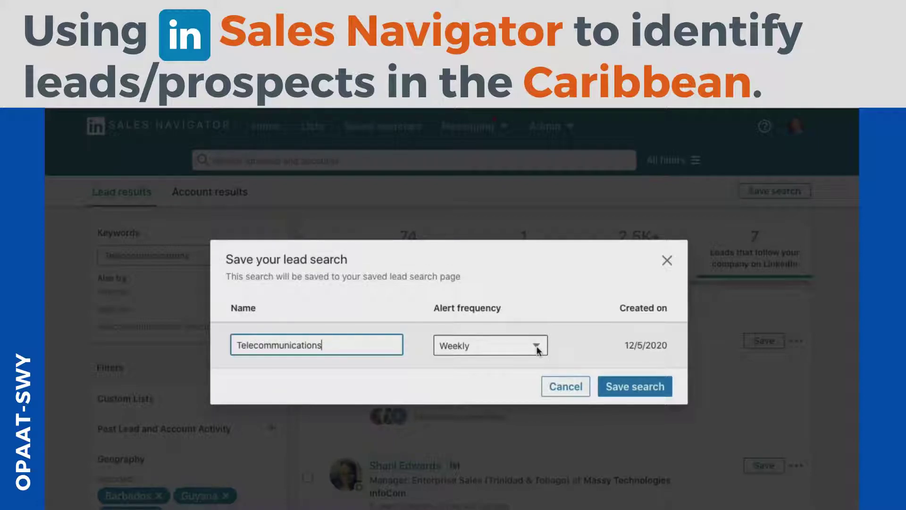
click(632, 388)
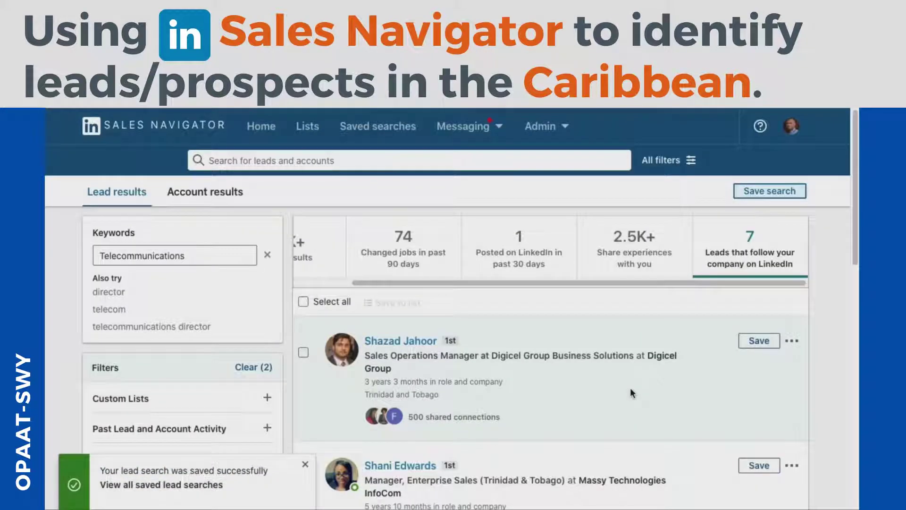
Reopen the 'Telecommunications' search from Saved searches to reload its filtered leads.
click(377, 129)
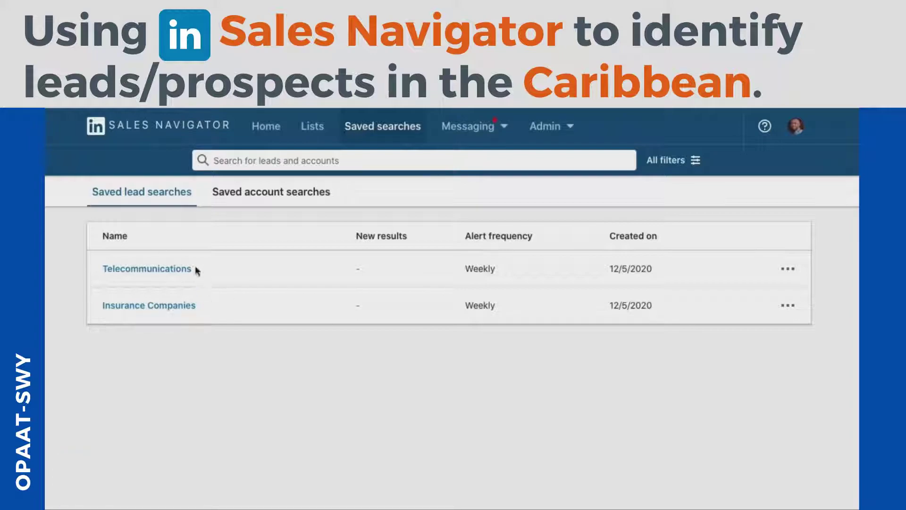
click(165, 274)
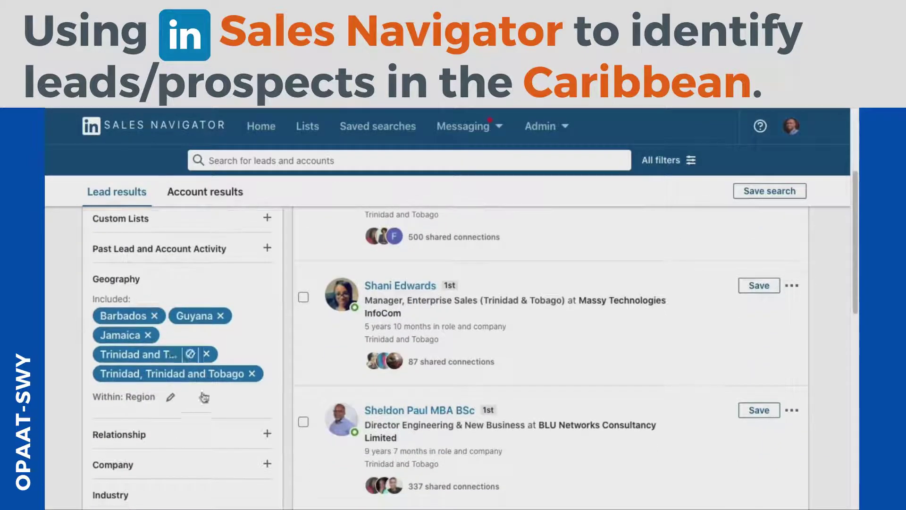
scroll(405, 315, up, 4)
scroll(405, 315, down, 1)
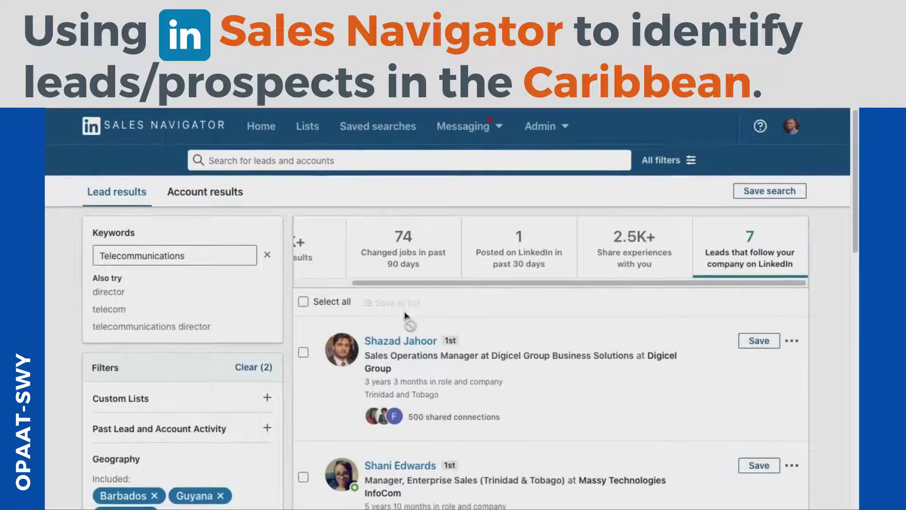